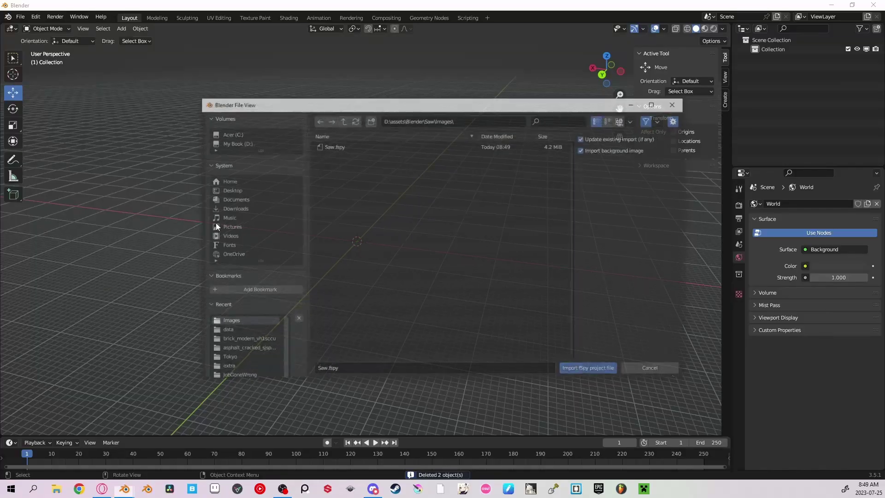
# Step: Import the Saw.fspy project with its background image to set up the matched camera
pyautogui.doubleClick(354, 142)
pyautogui.scroll(-3, 394, 220)
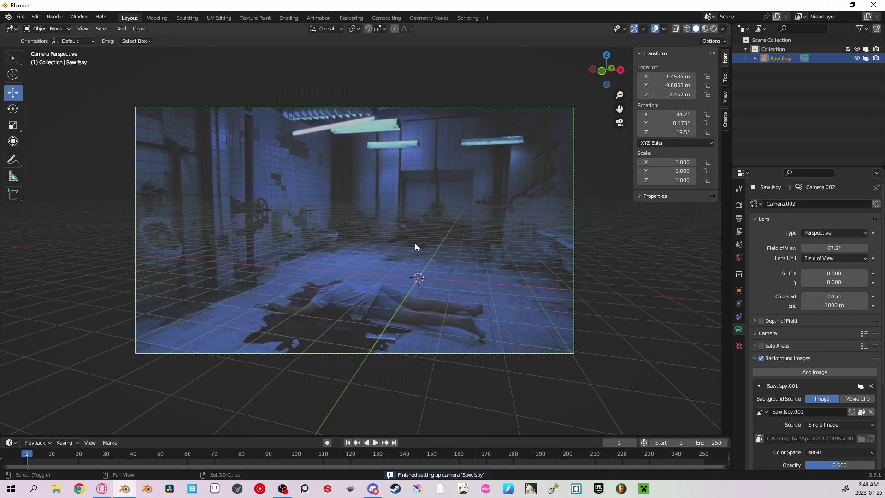
# Step: Add a plane mesh at the world origin and scale it to cover the floor in the reference image
pyautogui.scroll(2, 415, 243)
pyautogui.hotkey('shift', 'a')
pyautogui.click(456, 244)
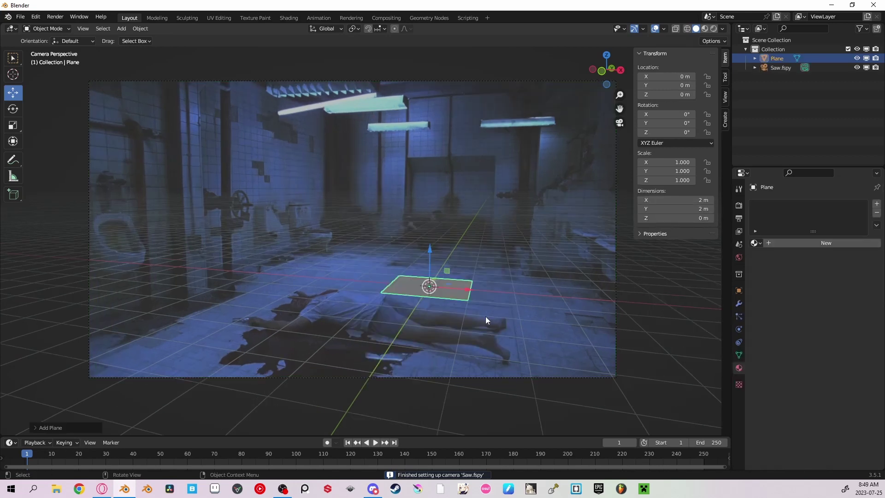
pyautogui.press('s')
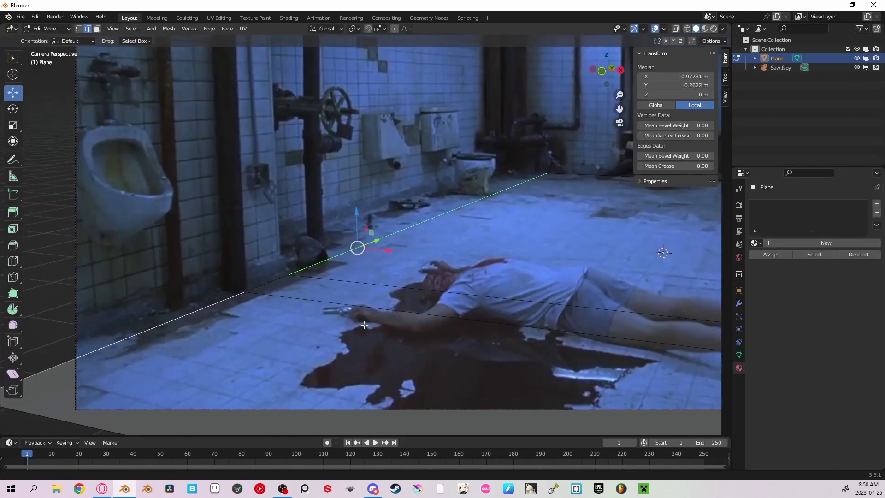
# Step: Move the plane's selected side edge along the X axis to match the base of the wall in the reference image
pyautogui.scroll(3, 364, 325)
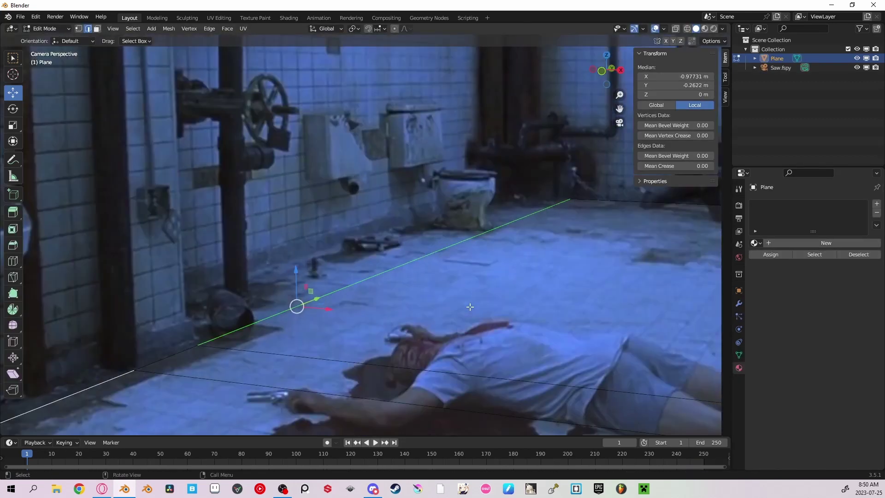
pyautogui.press('g')
pyautogui.press('x')
pyautogui.click(552, 261)
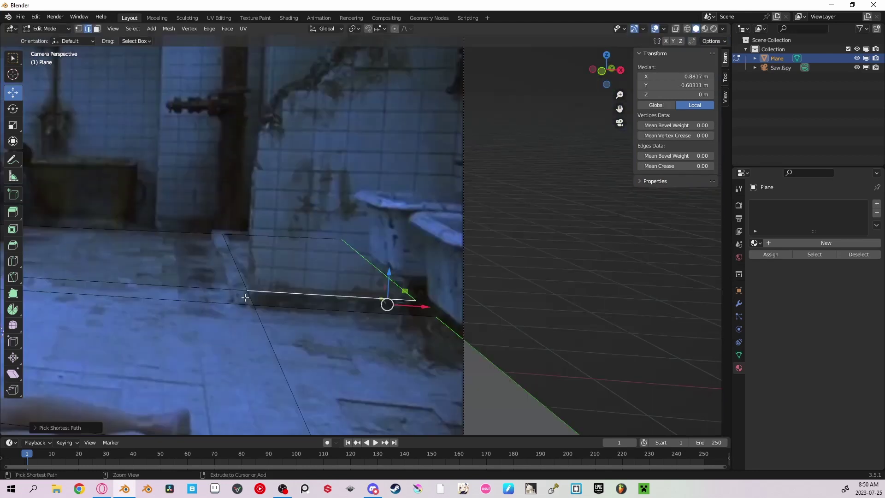
# Step: Extrude the selected floor boundary edges upward along the Z axis to form the room's walls
pyautogui.press('e')
pyautogui.press('z')
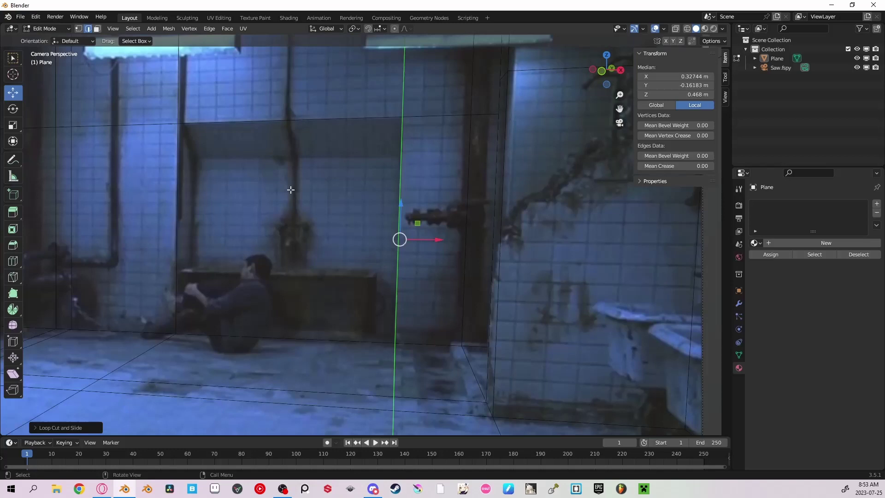
# Step: Extrude the back wall's central face for the alcove and adjust its upper edge to match the reference image
pyautogui.scroll(2, 357, 241)
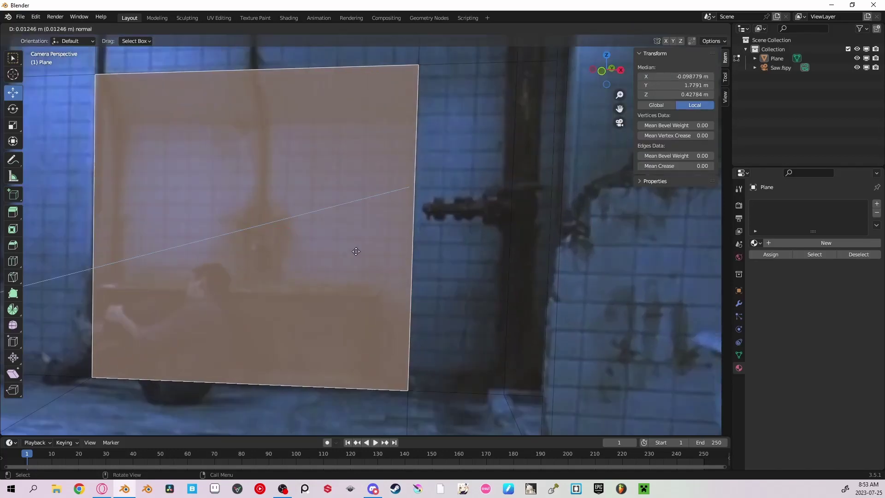
pyautogui.click(265, 92)
pyautogui.moveTo(264, 73); pyautogui.dragTo(265, 86)
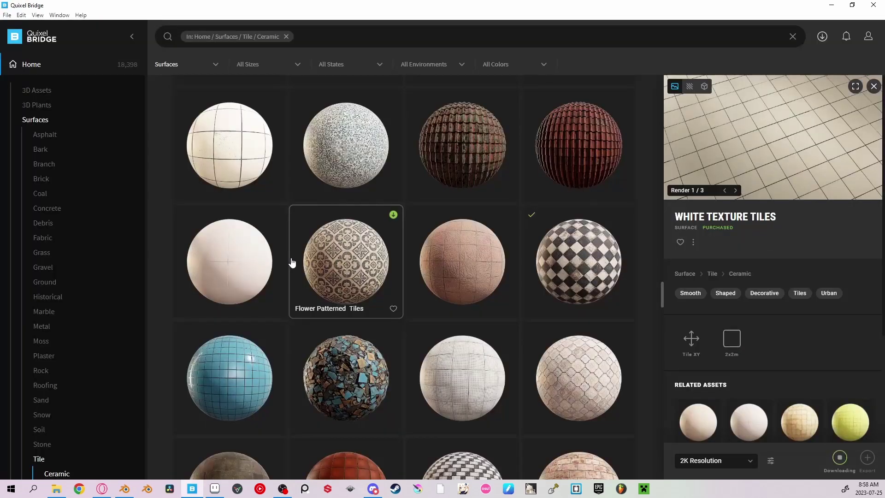
# Step: Look through the ceramic tile surfaces in Quixel Bridge, examining Off White Tiles, Brown Tiles and a patterned tile
pyautogui.click(233, 231)
pyautogui.scroll(5, 392, 286)
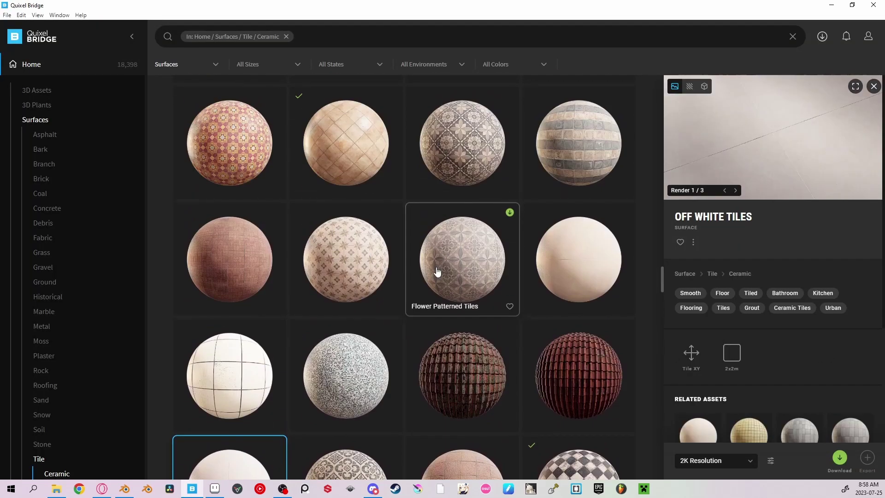
pyautogui.scroll(3, 350, 250)
pyautogui.click(384, 234)
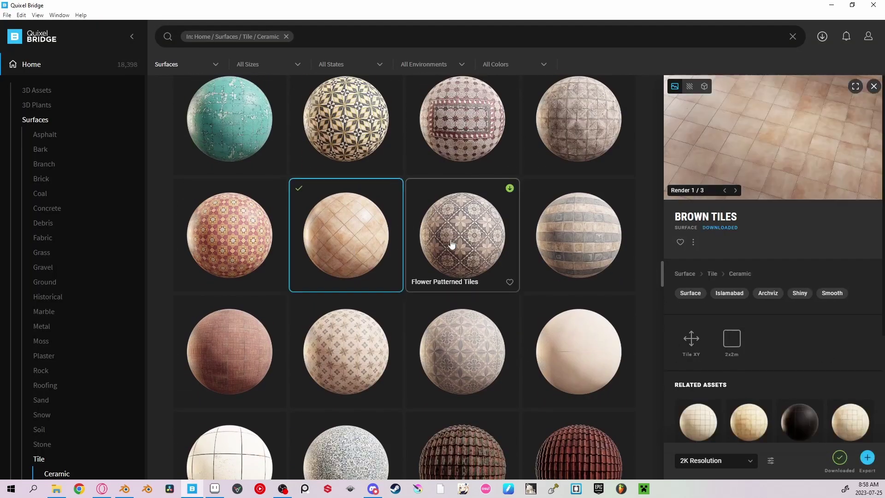
pyautogui.click(482, 261)
pyautogui.scroll(6, 479, 266)
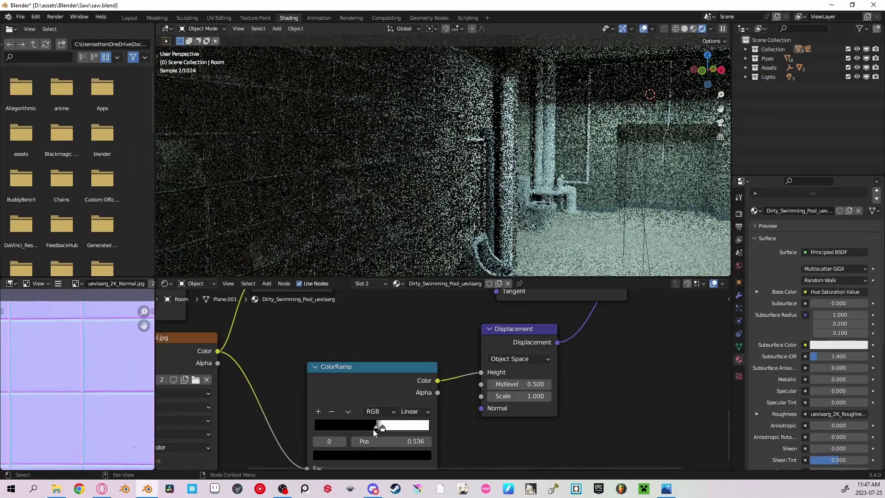
# Step: Shift the black stop of the ColorRamp feeding the Displacement node slightly toward the white stop
pyautogui.moveTo(372, 430); pyautogui.dragTo(374, 431)
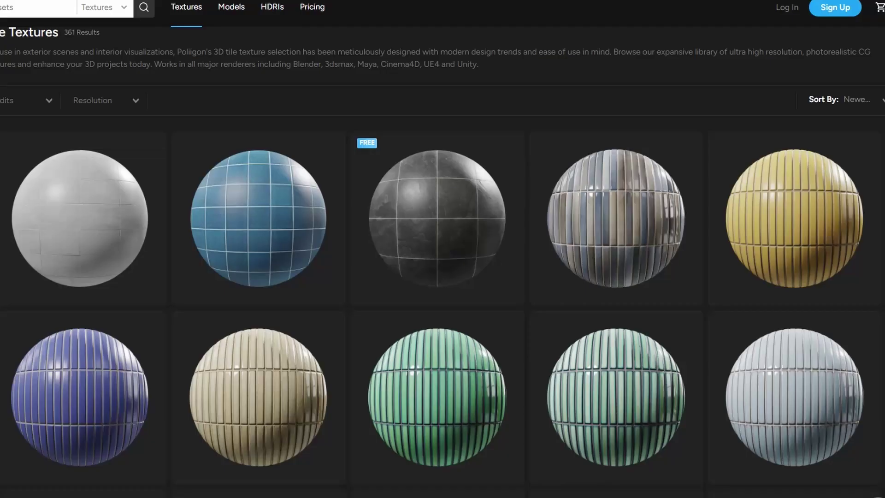
# Step: Browse the tile textures on the Poliigon website
pyautogui.scroll(-10, 443, 258)
pyautogui.scroll(-10, 442, 258)
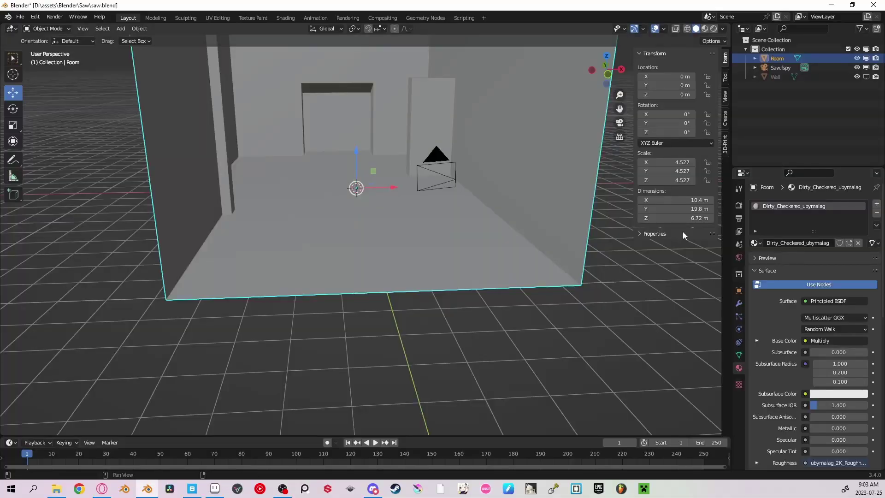
# Step: Show the room with its tile material and scale its faces' UVs in the UV editor
pyautogui.scroll(-5, 377, 175)
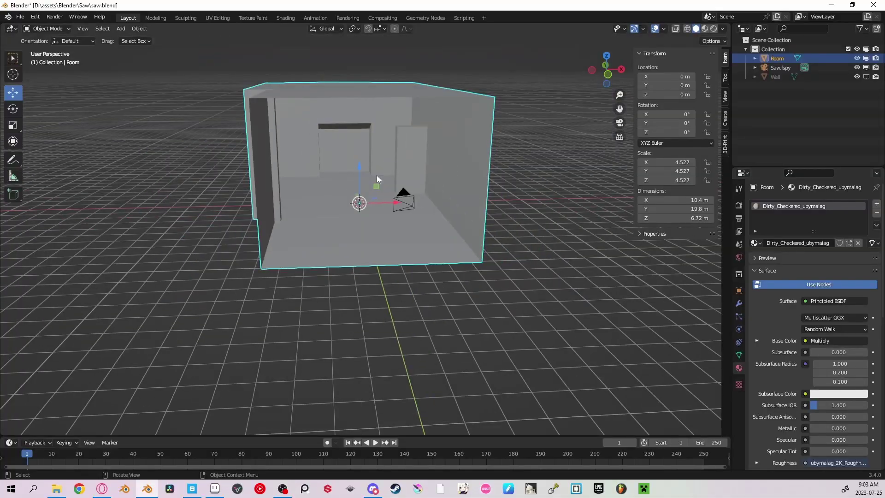
pyautogui.click(706, 29)
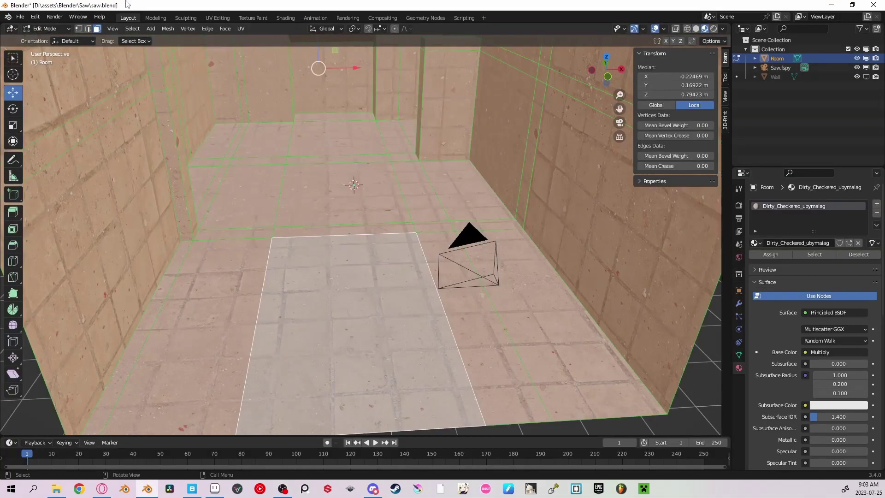
pyautogui.click(217, 17)
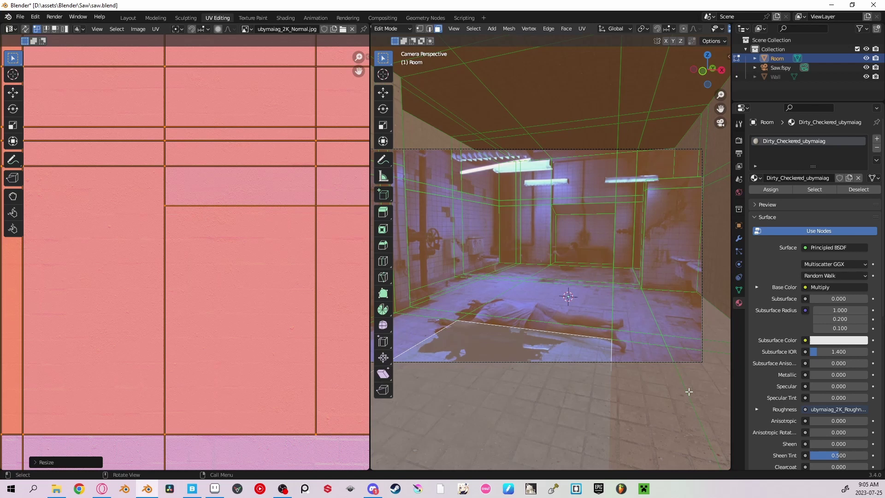
pyautogui.scroll(2, 688, 391)
pyautogui.press('s')
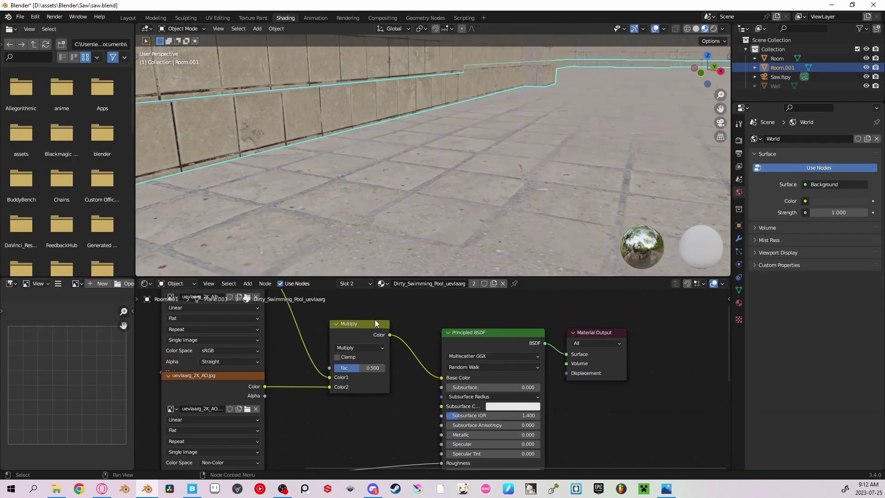
# Step: Add a Hue Saturation Value node to the Dirty_Swimming_Pool material of the wall's lower trim
pyautogui.hotkey('shift', 'a')
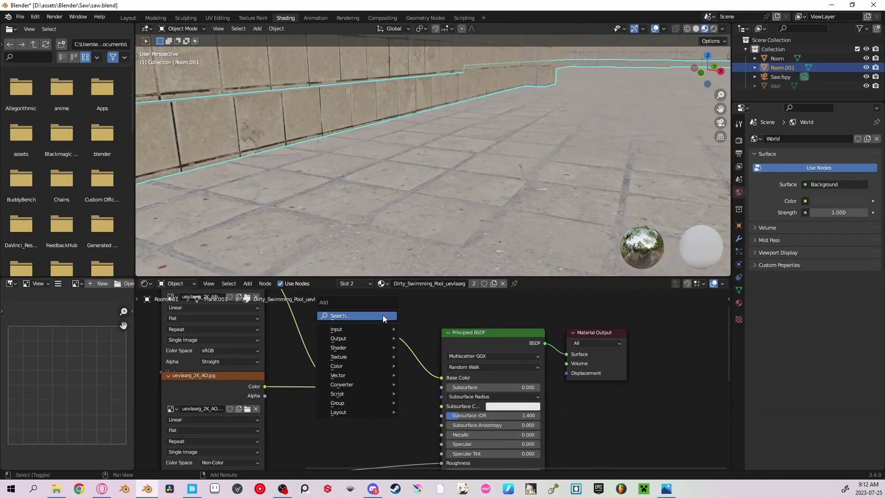
pyautogui.click(363, 312)
pyautogui.write('hu')
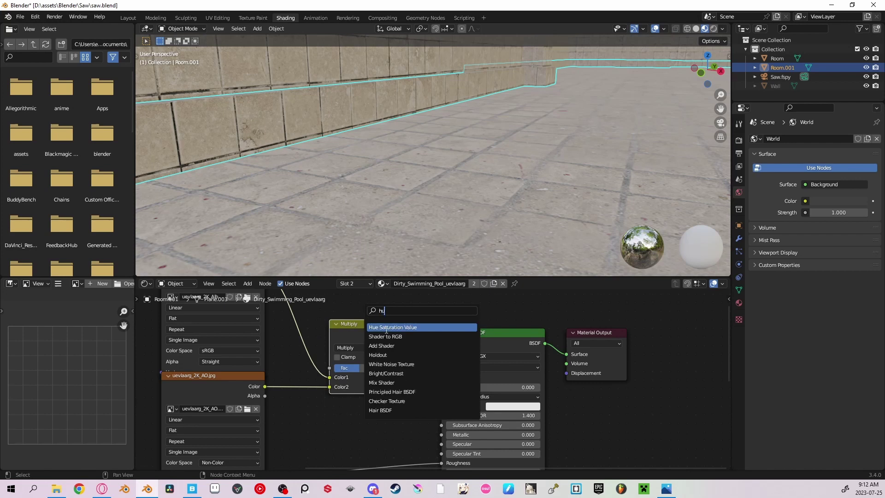
pyautogui.click(386, 327)
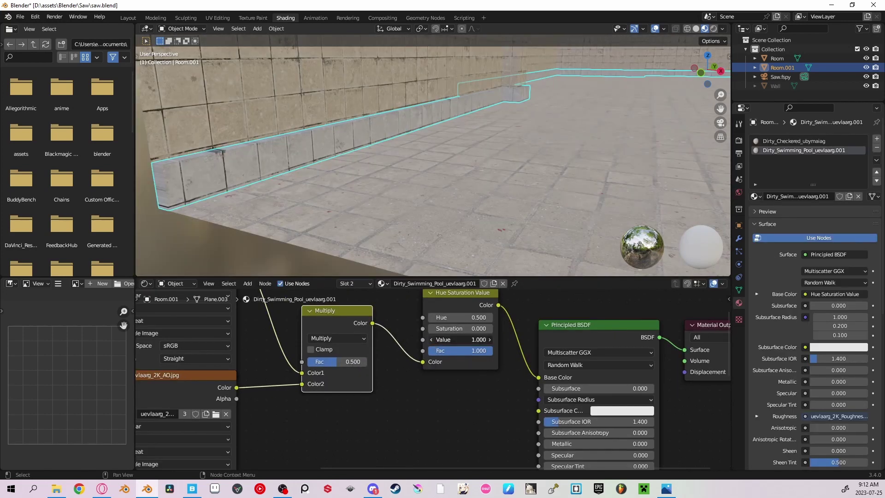
# Step: Lower the Value setting of the Hue Saturation Value node to darken the trim tiles
pyautogui.click(432, 340)
pyautogui.click(432, 339)
pyautogui.click(432, 340)
pyautogui.click(432, 339)
pyautogui.click(432, 340)
pyautogui.click(432, 340)
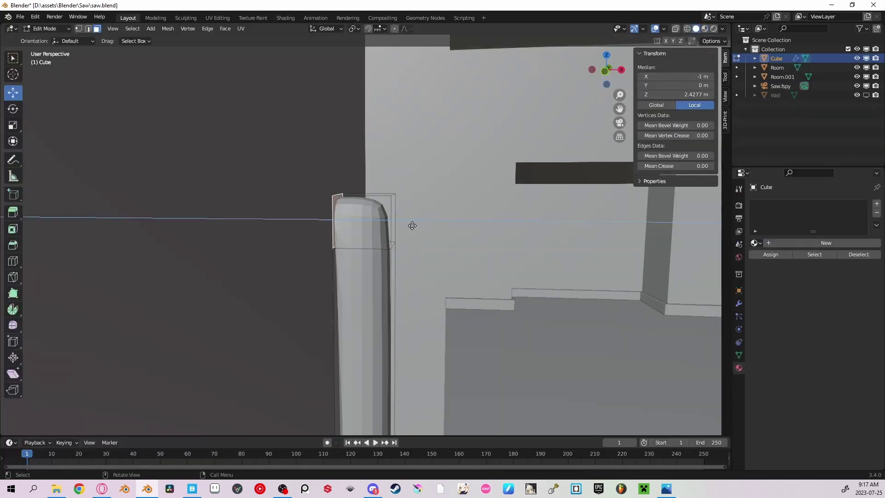
# Step: Extrude the side face at the pipe's upper end about 0.10 m along the negative X axis
pyautogui.press('x')
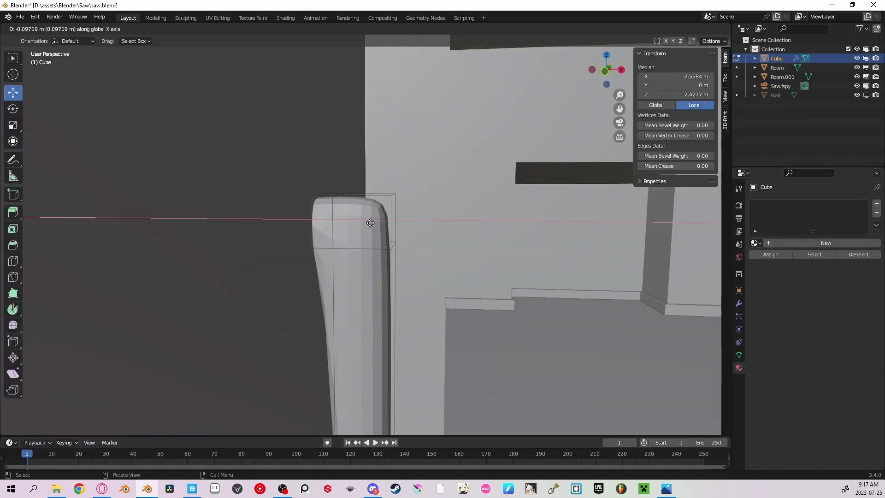
pyautogui.click(370, 223)
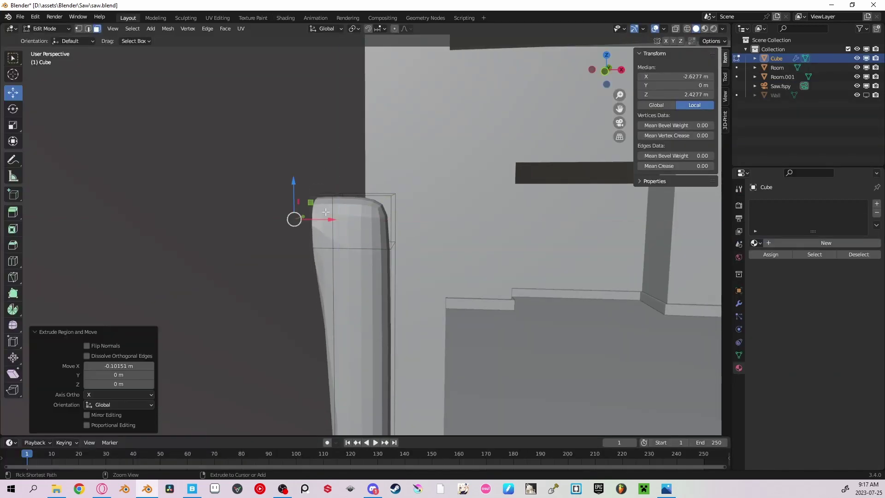
pyautogui.click(347, 305)
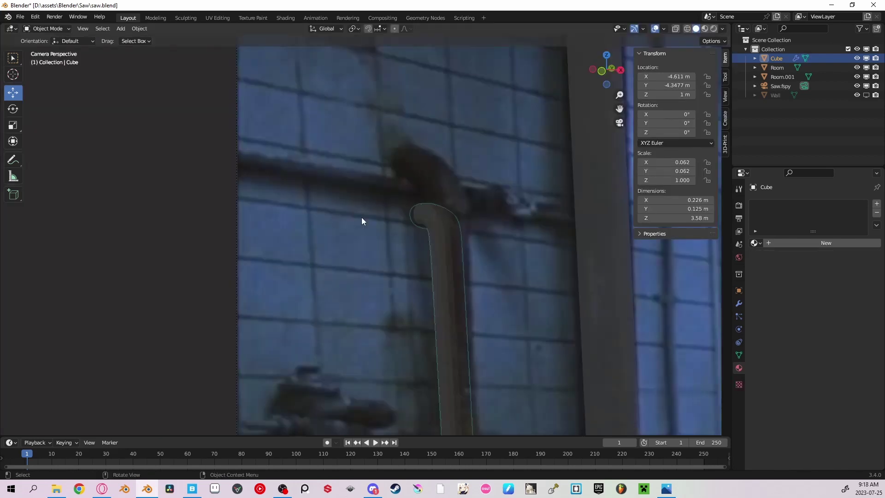
# Step: Enter vertex editing on the pipe and box-select the vertices of its bent upper end
pyautogui.press('Tab')
pyautogui.press('1')
pyautogui.moveTo(396, 174); pyautogui.dragTo(507, 257)
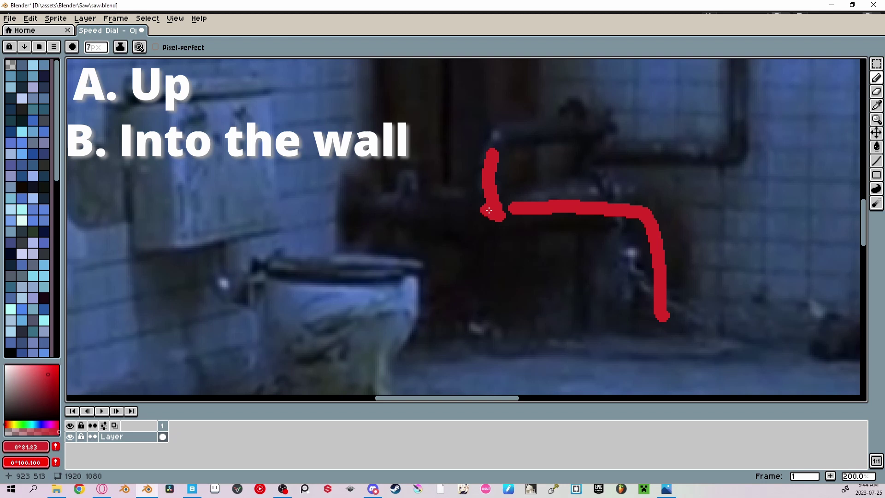
# Step: In Aseprite, paint red strokes over the reference image from the pipe junction to mark its possible routes
pyautogui.moveTo(487, 210); pyautogui.dragTo(347, 210)
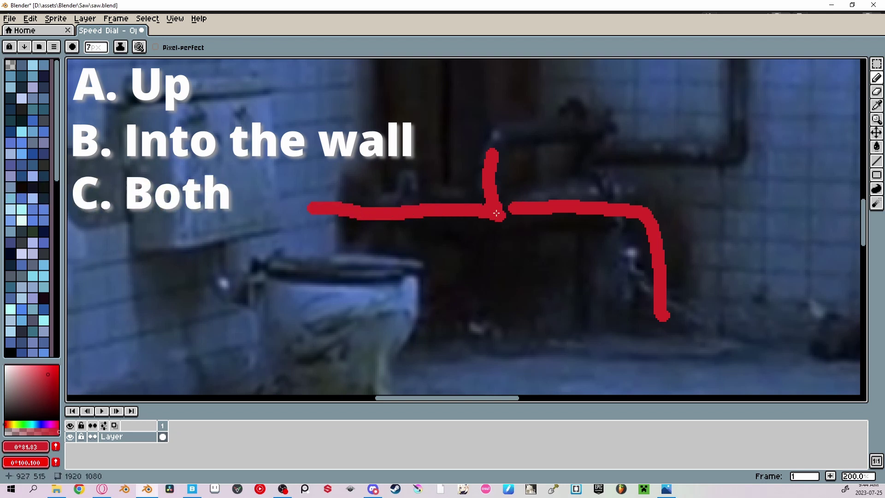
pyautogui.moveTo(484, 210); pyautogui.dragTo(488, 258)
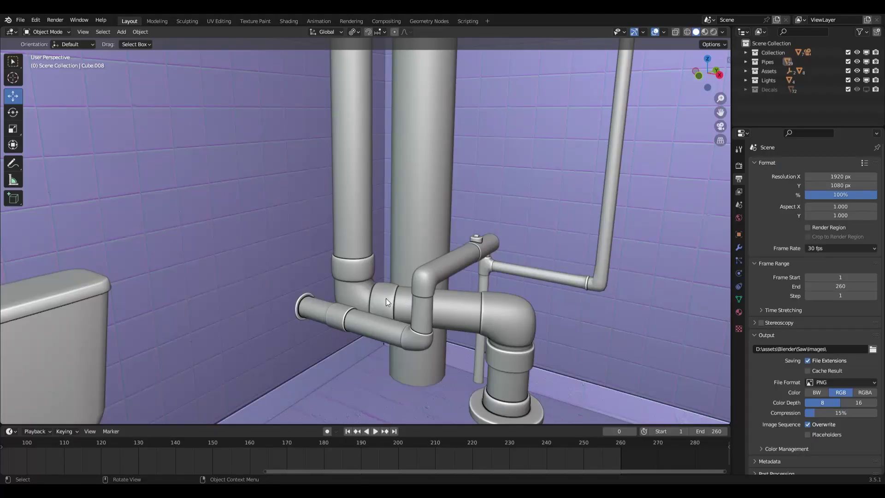
pyautogui.moveTo(357, 208); pyautogui.dragTo(468, 323, button='middle')
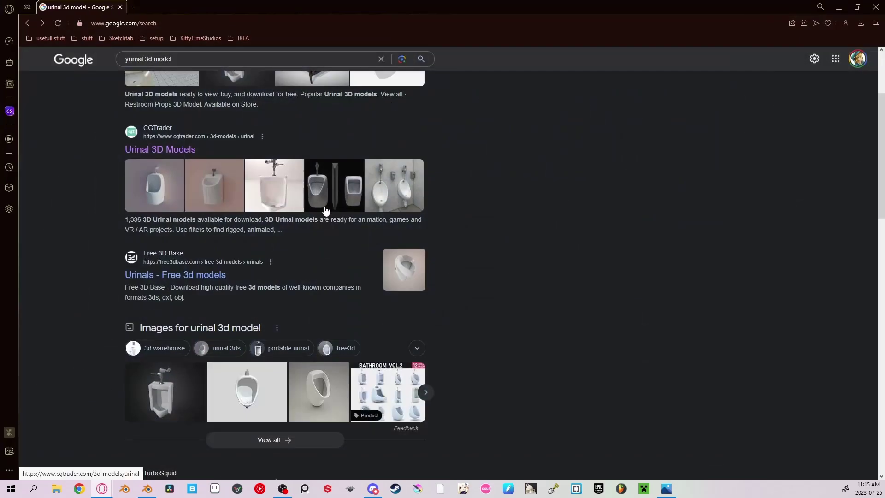
# Step: In the web browser, look through the urinal 3D model results and download the Urinal 3D Model from archive3d.net
pyautogui.scroll(-2, 205, 267)
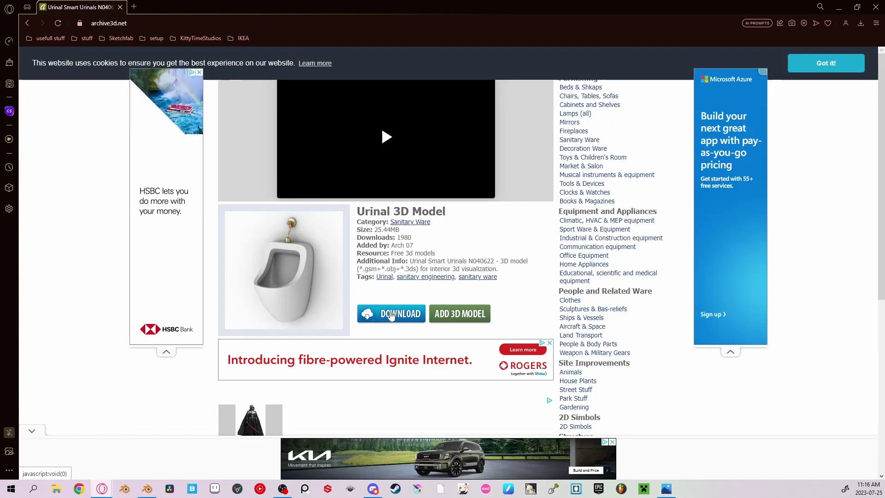
pyautogui.click(392, 315)
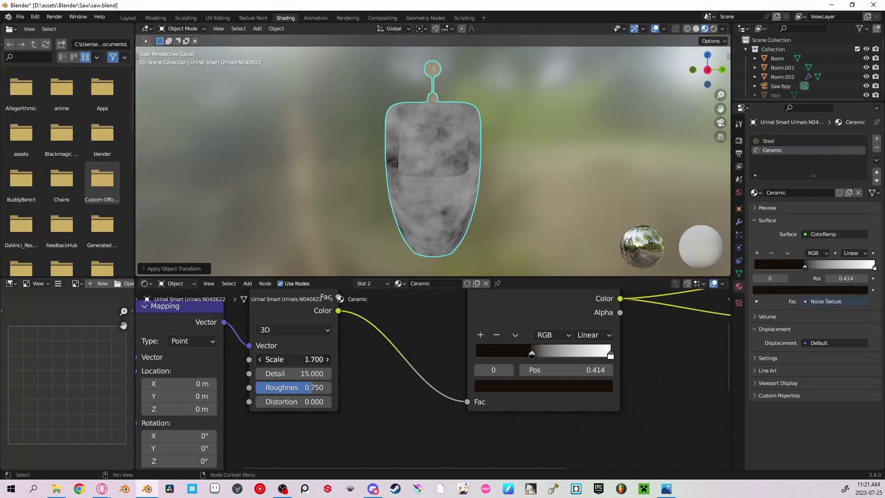
# Step: Set the Ceramic material's colour noise scale to 2.000 and connect the second ColorRamp's colour to the Principled BSDF's Roughness
pyautogui.moveTo(295, 359); pyautogui.dragTo(314, 359)
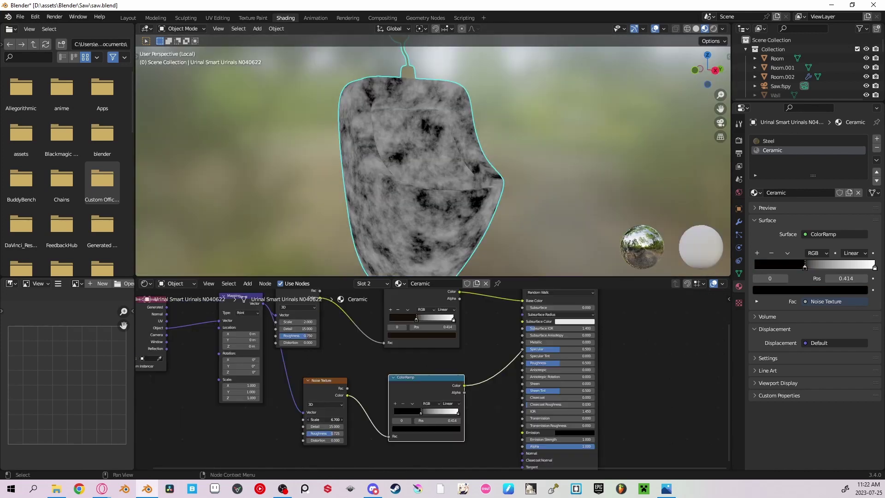
pyautogui.scroll(2, 418, 399)
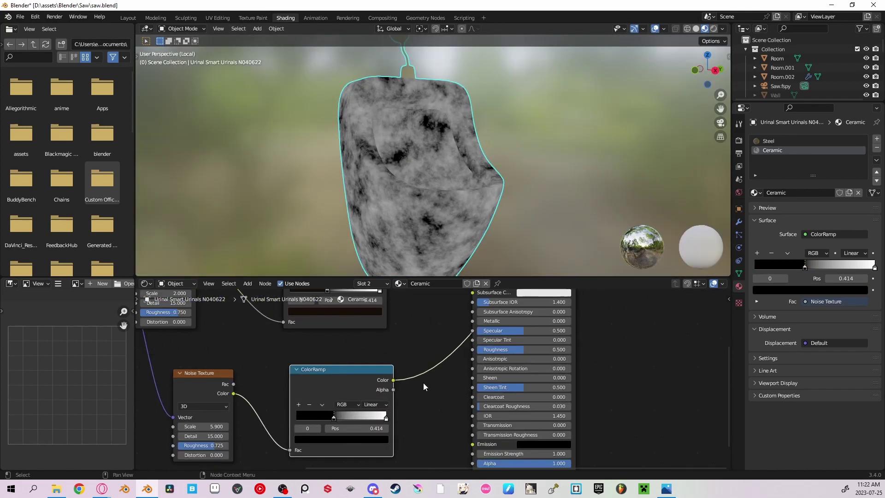
pyautogui.moveTo(477, 357); pyautogui.dragTo(473, 349)
pyautogui.scroll(-3, 558, 406)
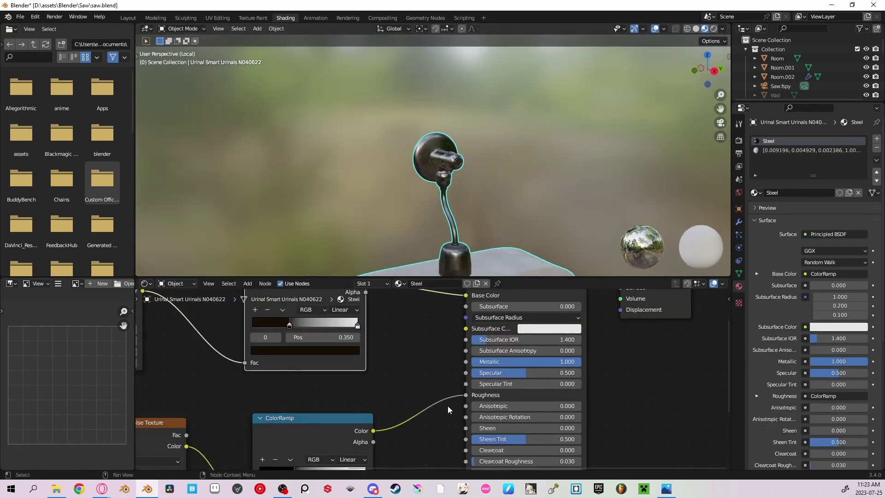
pyautogui.moveTo(320, 461); pyautogui.dragTo(371, 352, button='middle')
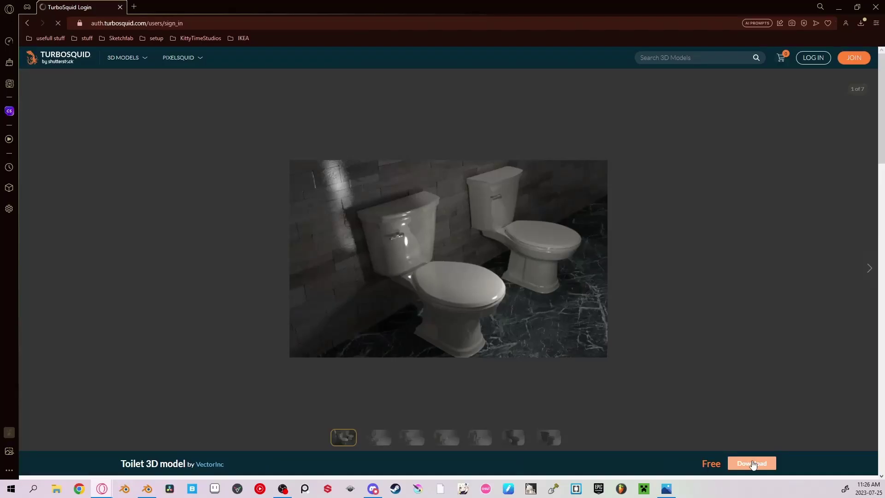
# Step: In the web browser, start the free download of the Toilet 3D model from TurboSquid
pyautogui.click(753, 465)
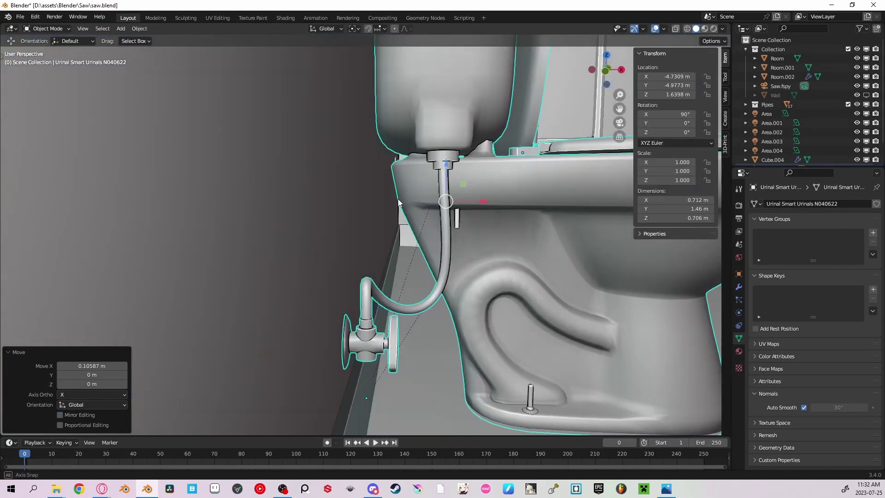
pyautogui.scroll(-4, 398, 198)
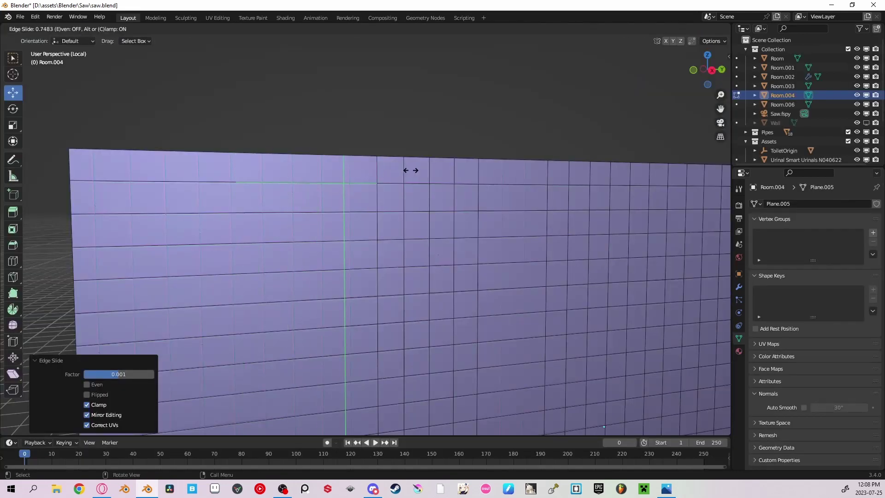
# Step: Slide the vertical edge loop on the isolated wall mesh sideways toward the neighbouring tile seam
pyautogui.click(410, 170)
pyautogui.scroll(5, 342, 193)
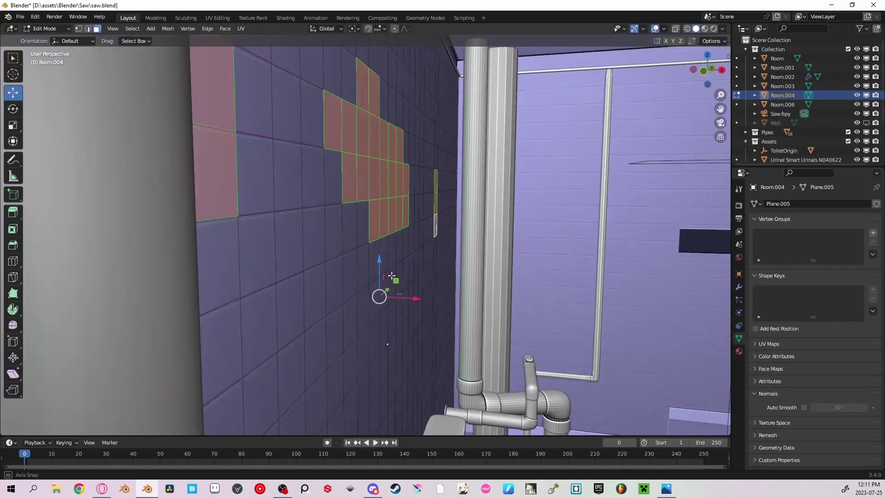
# Step: Recess a single wall tile face about 0.012 m along its normal, and isolate the wall mesh for editing
pyautogui.moveTo(369, 295); pyautogui.dragTo(390, 278, button='middle')
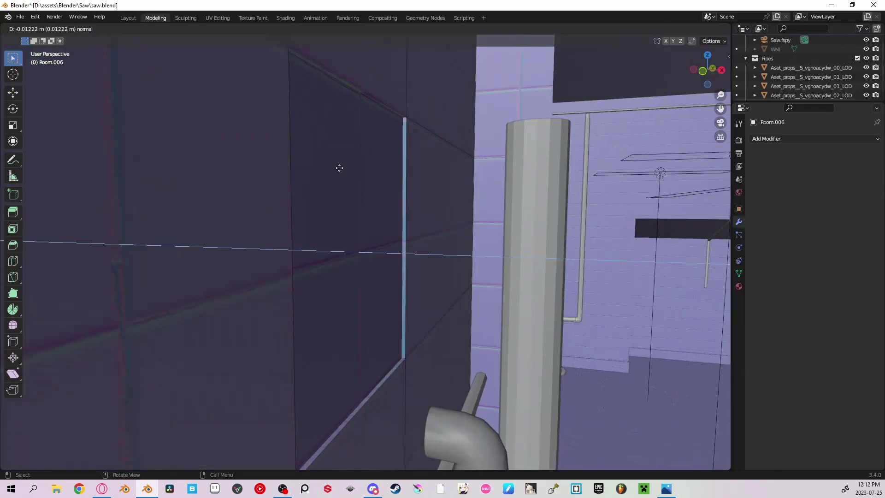
pyautogui.scroll(-5, 378, 175)
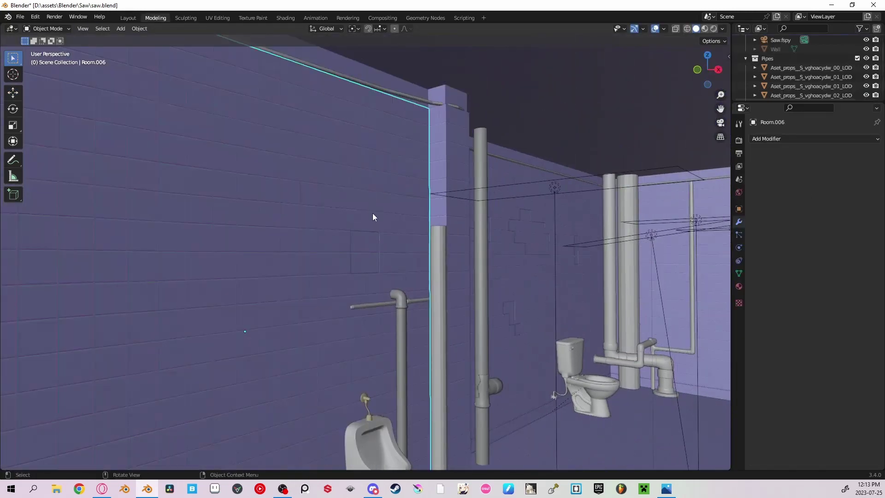
pyautogui.press('Tab')
pyautogui.press('KP_Divide')
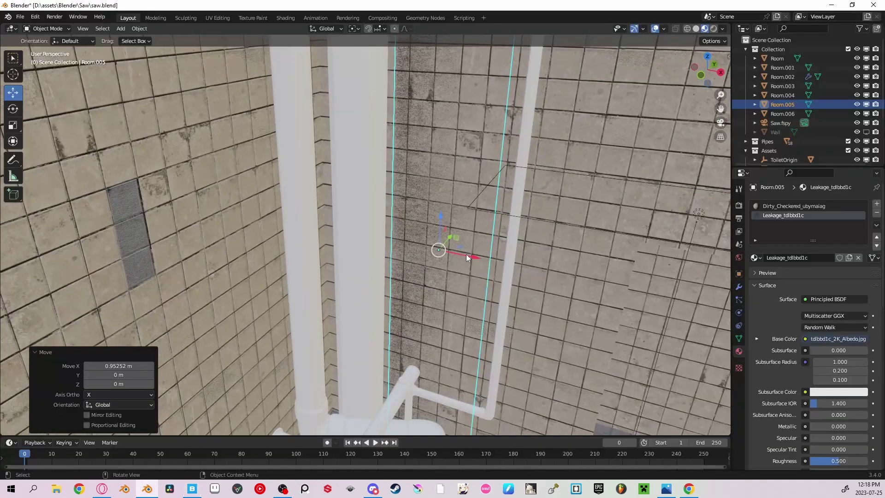
# Step: Move the leakage decal on the back wall -0.22441 m along X beside the large pipes, and duplicate it in place
pyautogui.moveTo(467, 253); pyautogui.dragTo(449, 249)
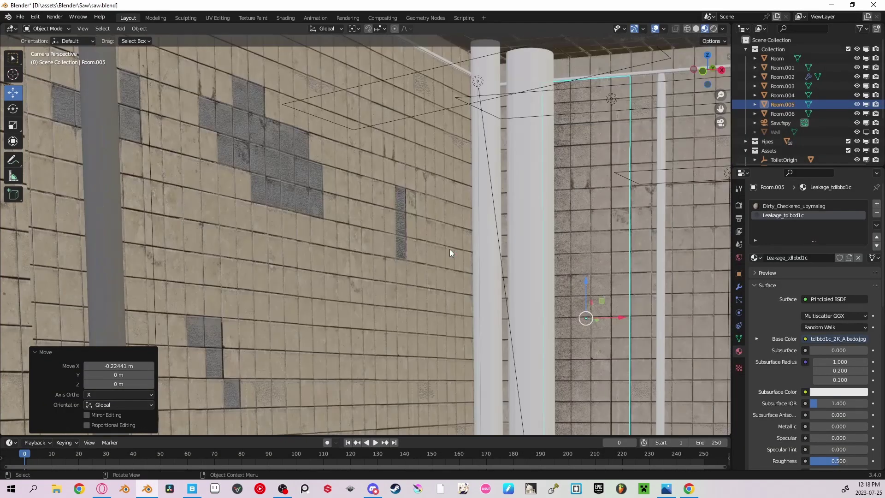
pyautogui.scroll(-5, 538, 231)
pyautogui.hotkey('shift', 'd')
pyautogui.press('Escape')
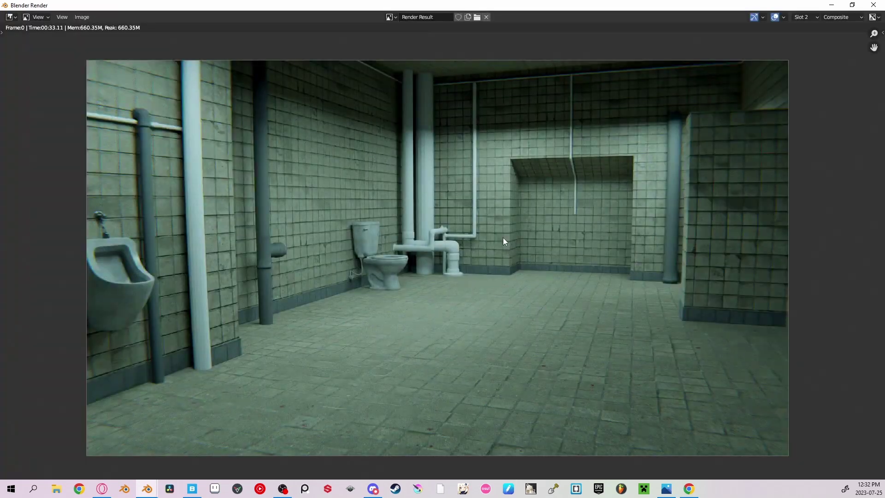
# Step: Compare the render slots, and in the web browser look over the Retexture bathroom props for F4 model on Sketchfab
pyautogui.press('j')
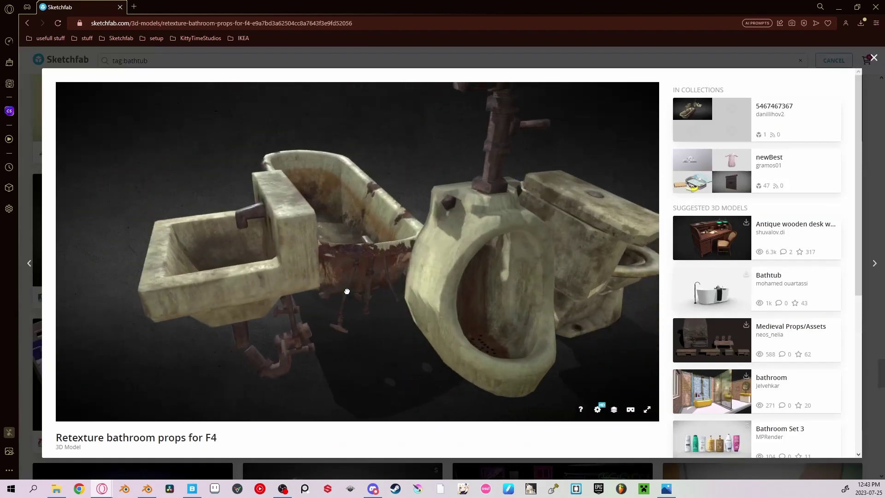
pyautogui.scroll(-4, 427, 372)
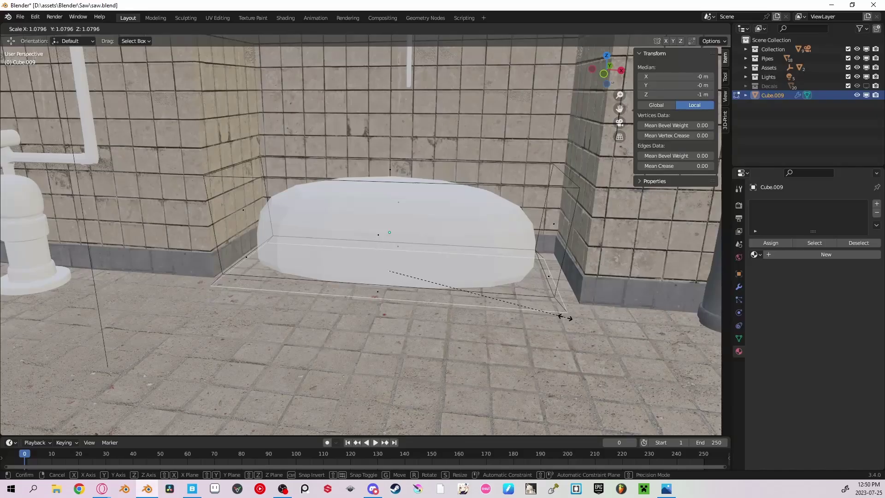
# Step: In Blender, scale the bottom face of the bathtub cube by 1.080 and inset it about 0.02 m
pyautogui.click(529, 293)
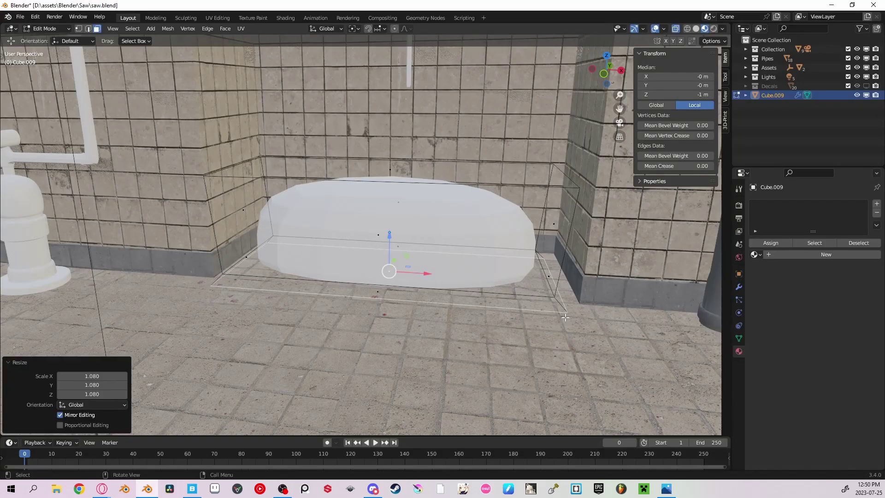
pyautogui.keyDown('shift'); pyautogui.moveTo(553, 295); pyautogui.dragTo(529, 293, button='middle'); pyautogui.keyUp('shift')
pyautogui.scroll(3, 529, 293)
pyautogui.press('i')
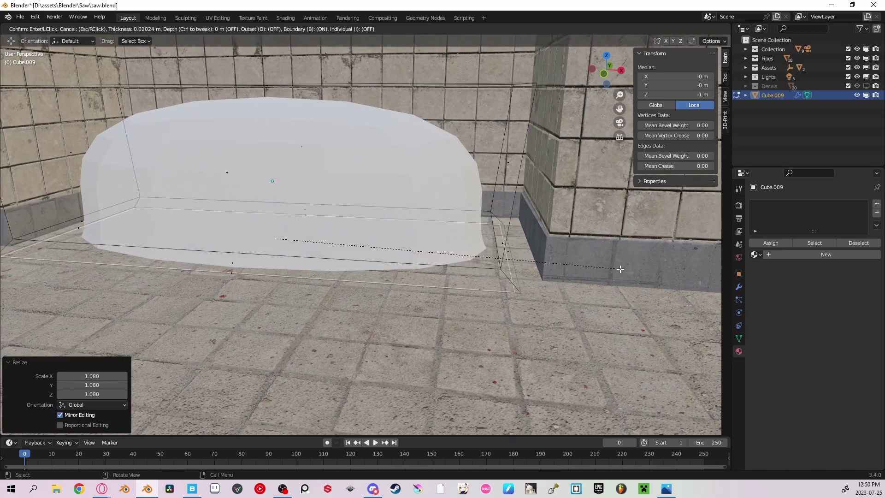
pyautogui.click(621, 269)
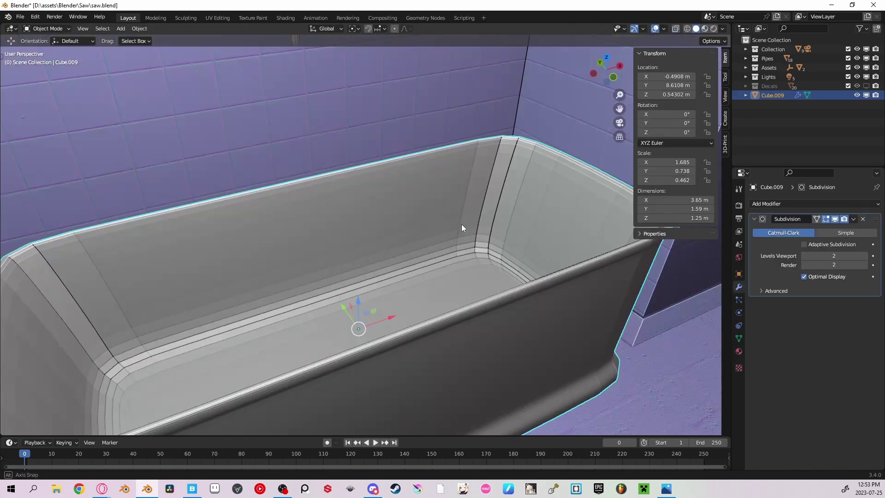
# Step: Examine the modelled bathtub in its alcove, and in the web browser look over the Procedural Extreme Rusty Metal tutorial
pyautogui.scroll(-6, 461, 224)
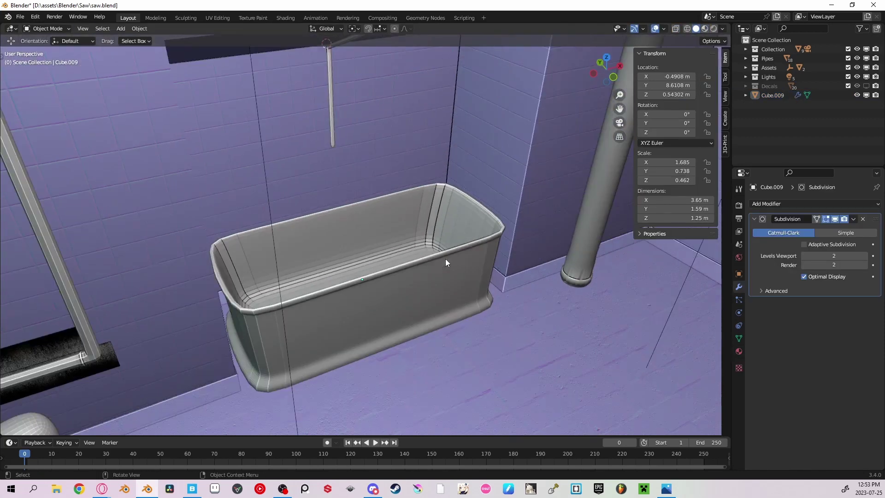
pyautogui.scroll(2, 446, 258)
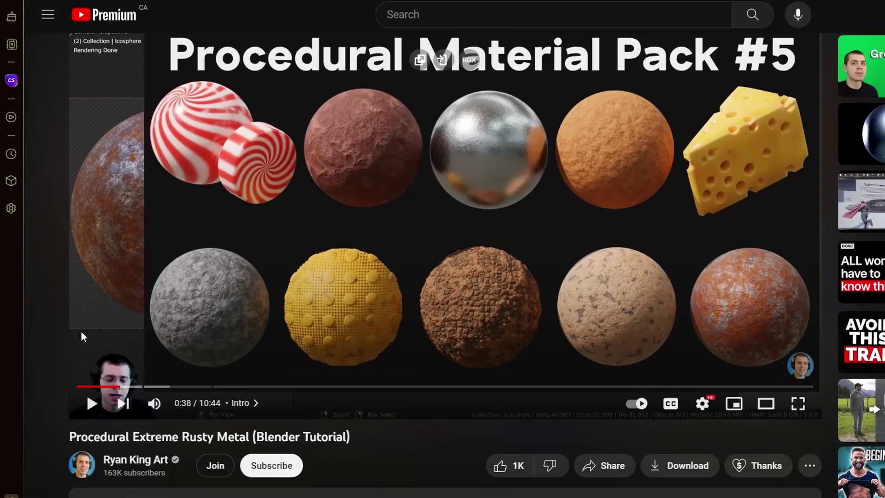
pyautogui.scroll(-2, 81, 331)
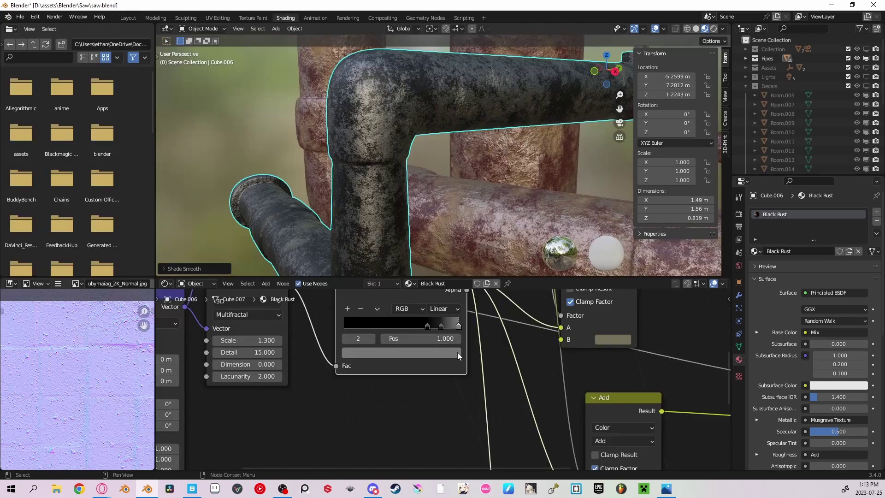
# Step: In Blender, set the colour value of the Black Rust ColorRamp's stop at position 1.000 to 0.112
pyautogui.click(457, 352)
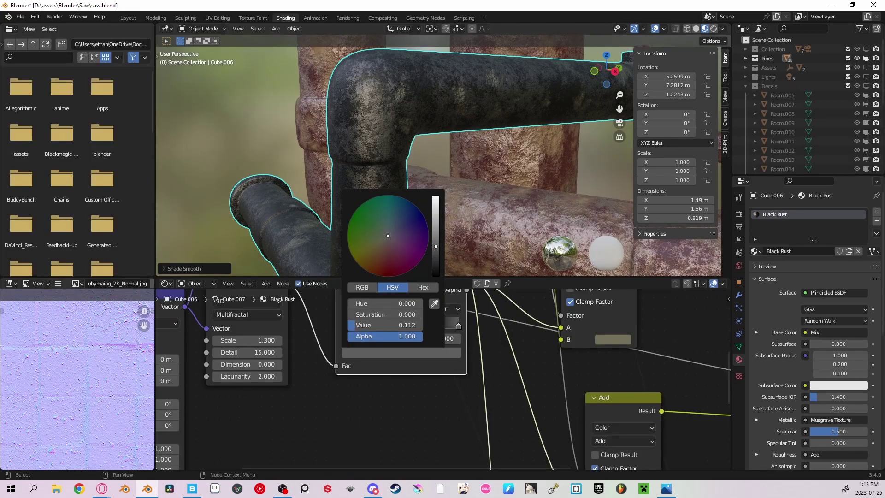
pyautogui.moveTo(511, 130); pyautogui.dragTo(498, 216, button='middle')
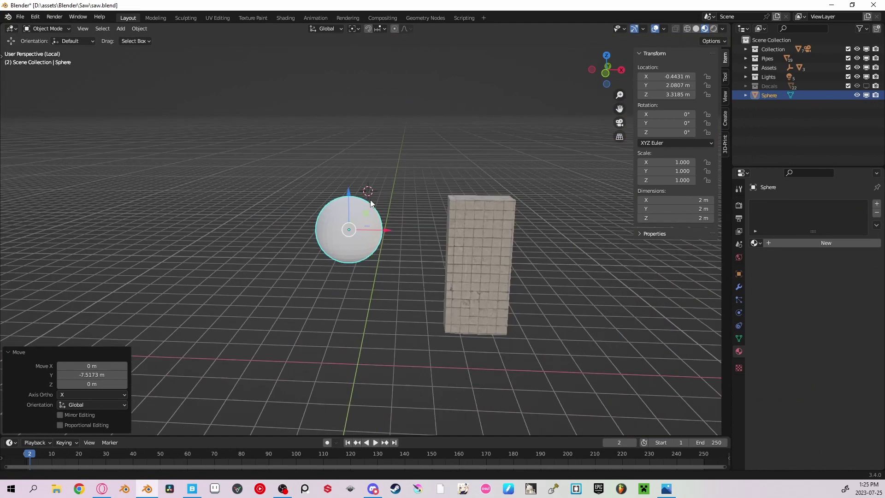
# Step: Scale the sphere beside the tiled wall piece by 1.373
pyautogui.press('s')
pyautogui.click(389, 172)
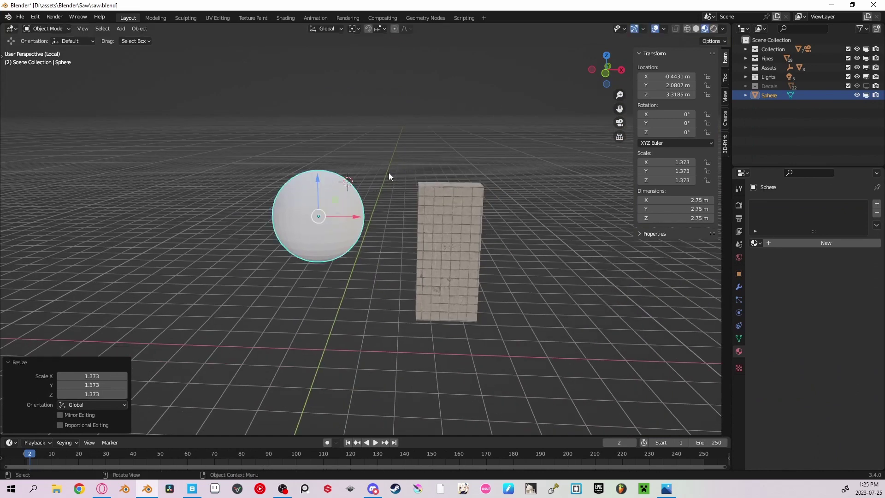
pyautogui.press('KP_Decimal')
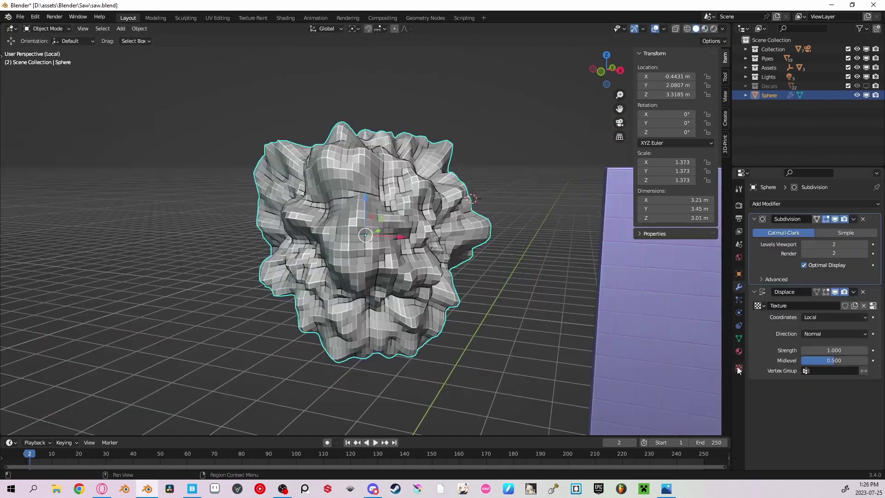
# Step: Open the settings of the sphere's displacement texture, and view the broken wall piece through the scene camera
pyautogui.click(790, 354)
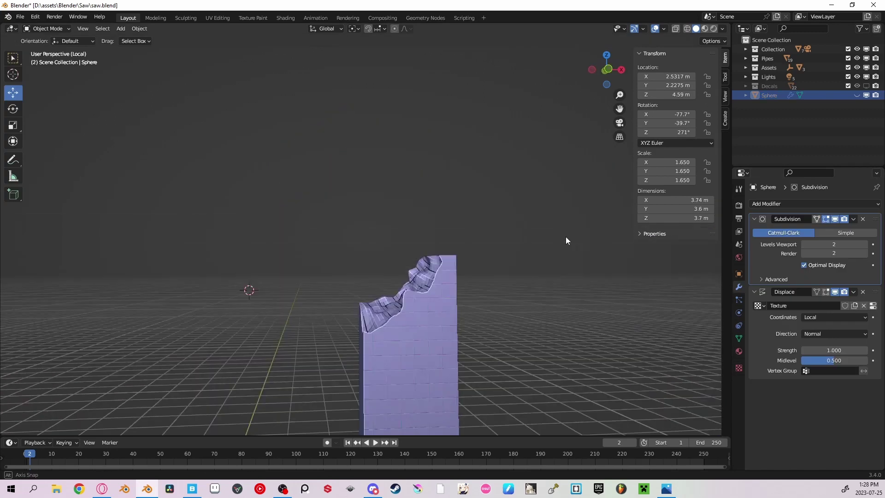
pyautogui.press('KP_0')
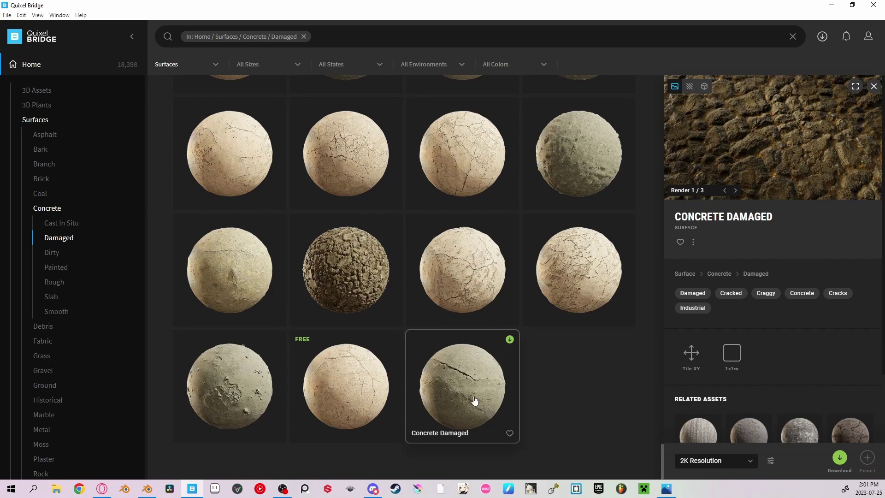
# Step: In Quixel Bridge, browse the damaged concrete surfaces and preview Concrete Damaged, Rough Concrete and Old Cement Wall
pyautogui.click(466, 392)
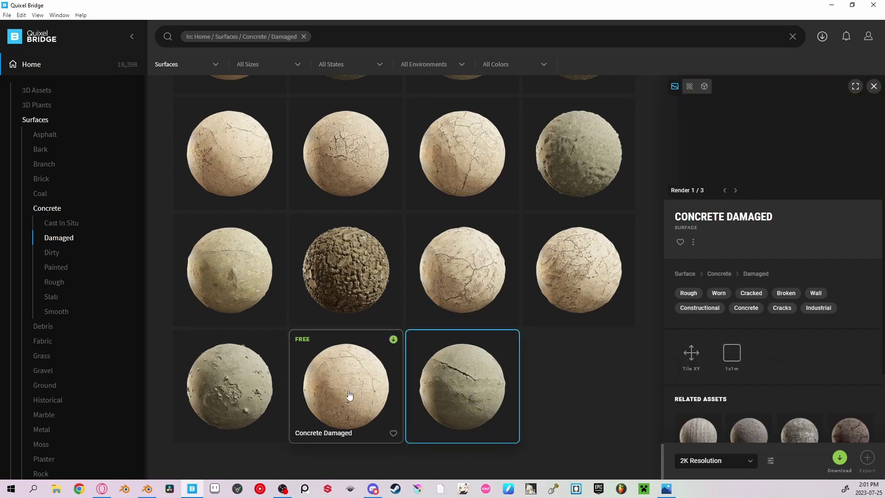
pyautogui.click(553, 291)
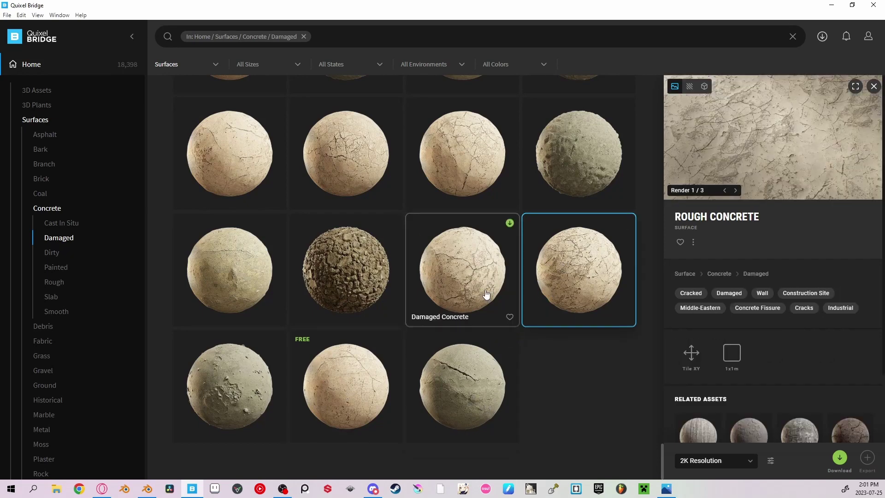
pyautogui.scroll(10, 493, 272)
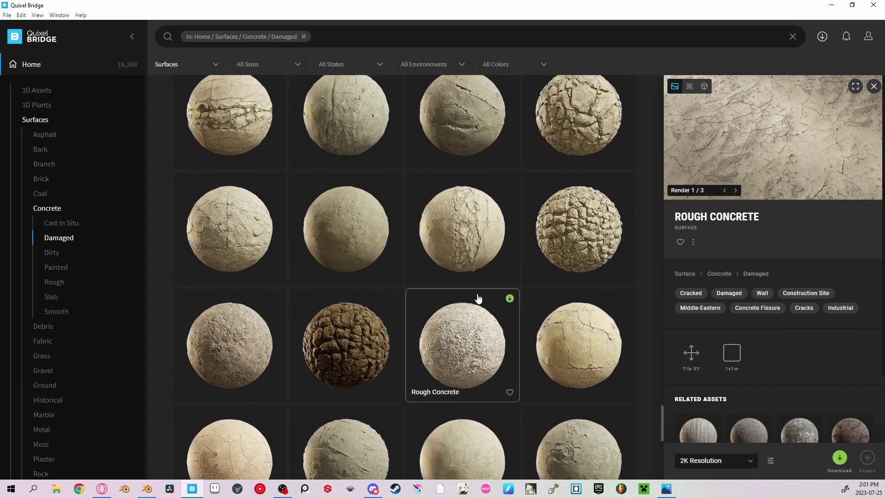
pyautogui.scroll(5, 457, 317)
pyautogui.click(499, 204)
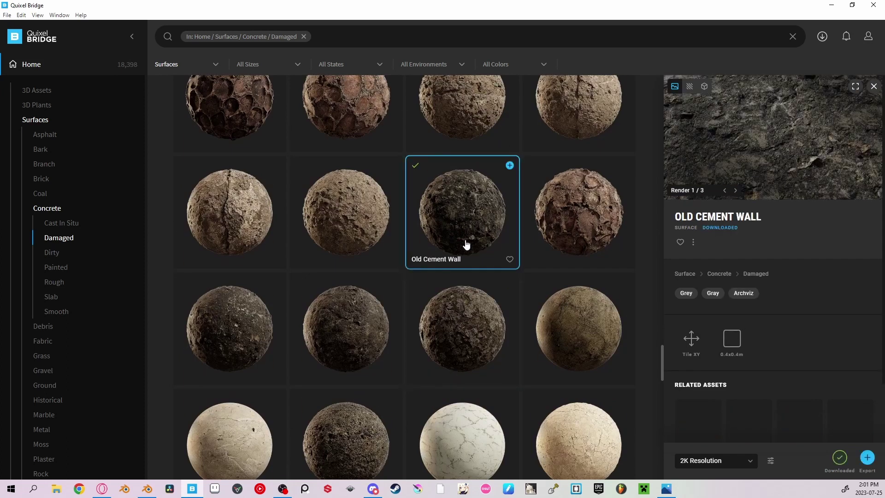
pyautogui.scroll(8, 456, 271)
pyautogui.click(443, 326)
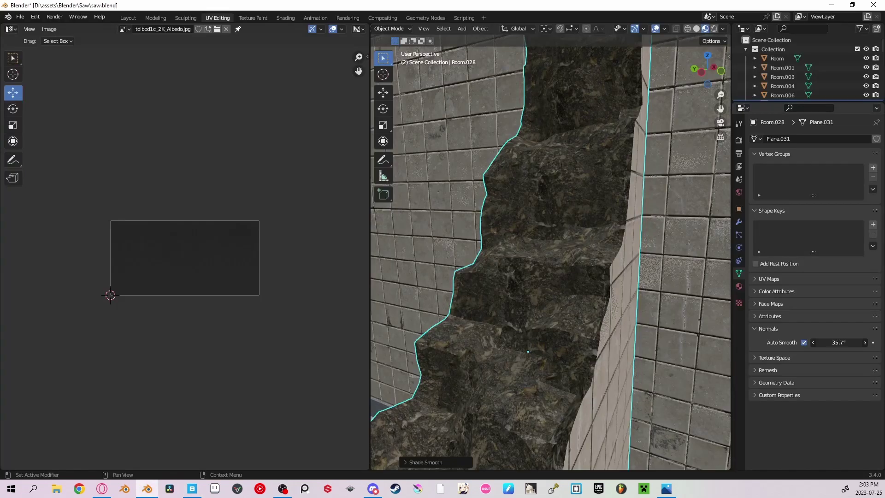
# Step: In Blender, raise the Auto Smooth angle of the broken wall mesh
pyautogui.moveTo(839, 343); pyautogui.dragTo(867, 342)
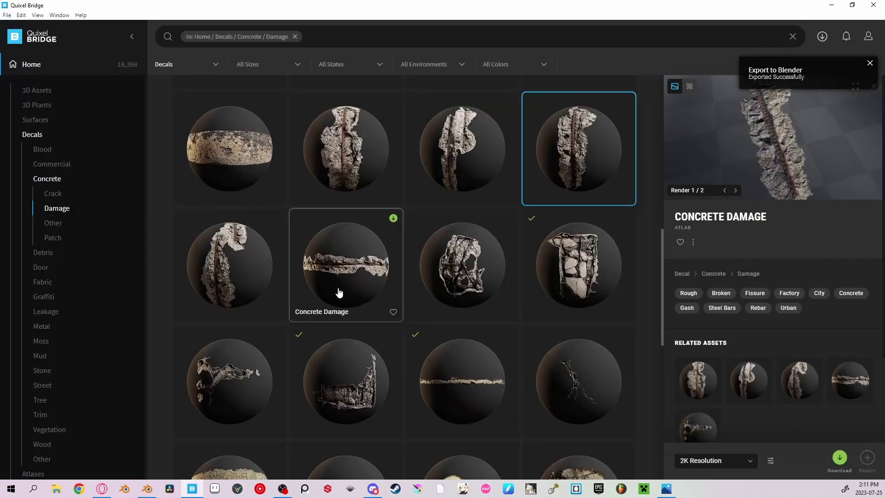
# Step: In Quixel Bridge, preview the horizontal Concrete Damage decal, and in Blender select the damaged concrete decal on the partition wall
pyautogui.click(339, 292)
pyautogui.scroll(2, 369, 285)
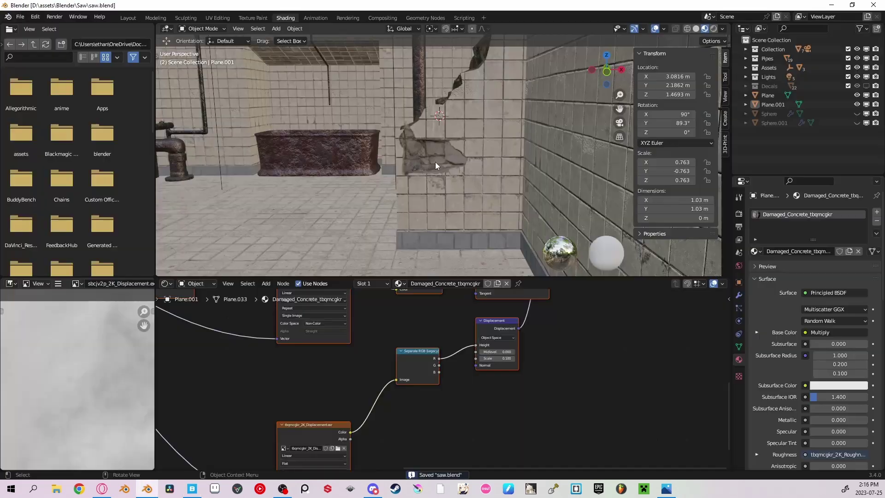
pyautogui.click(442, 153)
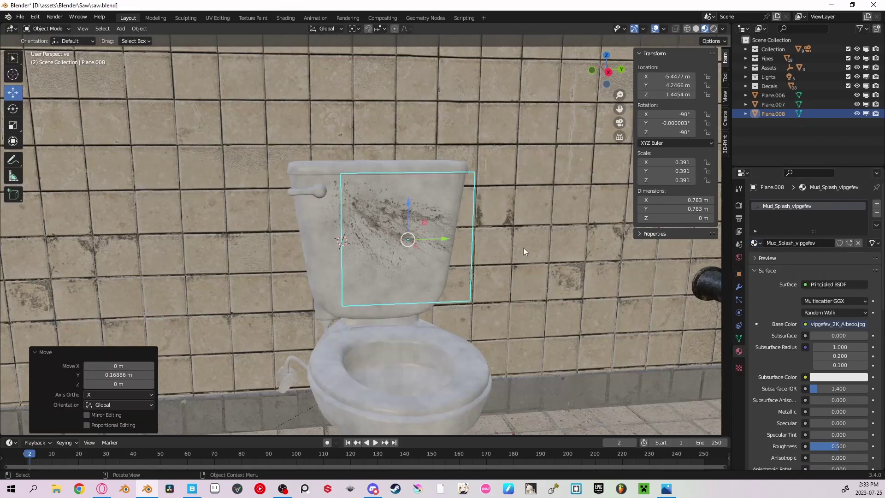
# Step: Rotate the Mud Splash decal on the toilet tank about the global X axis
pyautogui.moveTo(524, 248); pyautogui.dragTo(511, 187, button='middle')
pyautogui.press('r')
pyautogui.press('x')
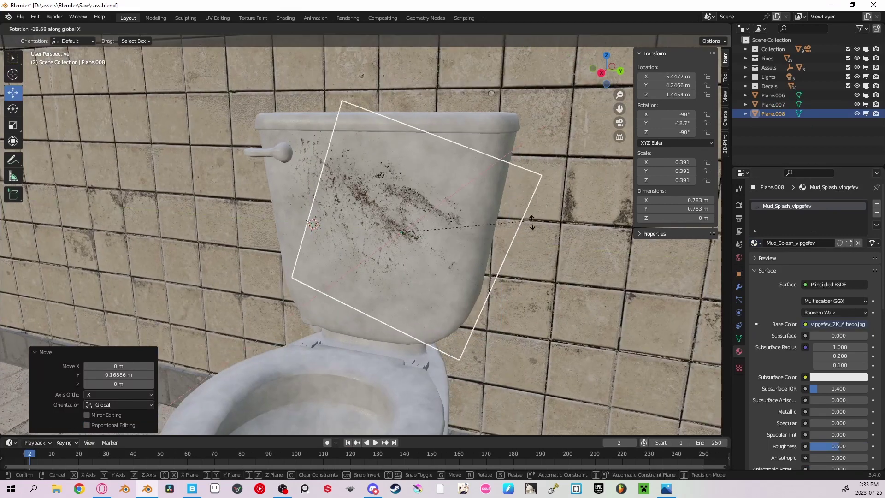
pyautogui.click(424, 316)
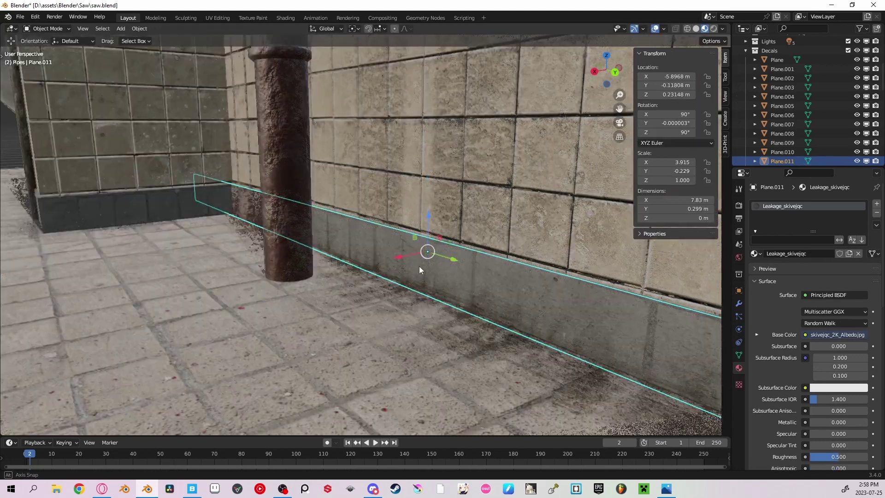
pyautogui.moveTo(419, 267); pyautogui.dragTo(419, 241, button='middle')
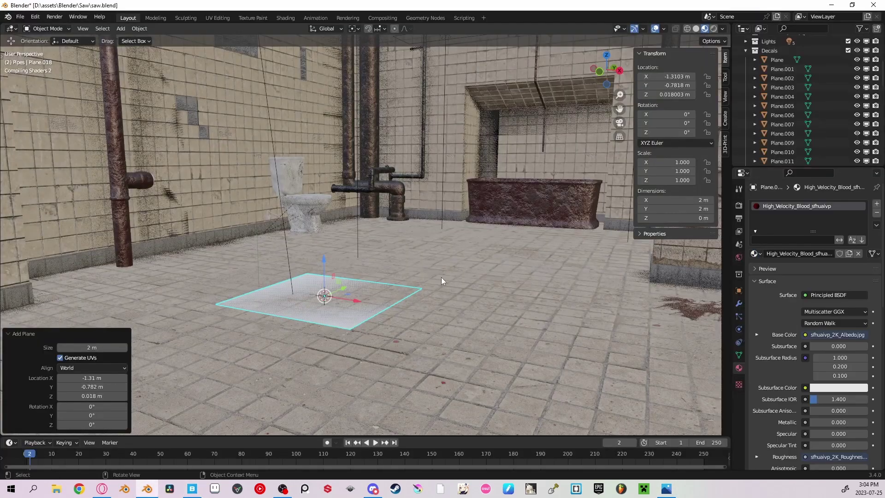
# Step: Scale the High Velocity Blood decal plane on the tiled floor by about 2.489
pyautogui.moveTo(415, 277); pyautogui.dragTo(418, 295, button='middle')
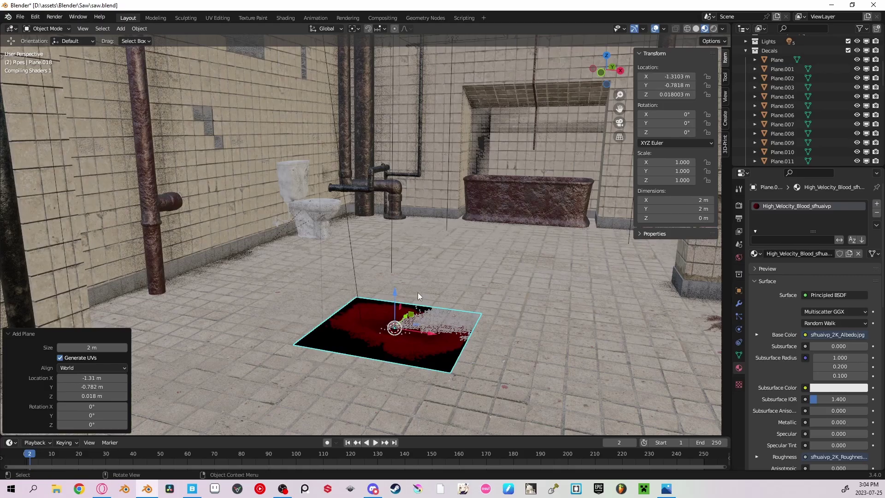
pyautogui.scroll(6, 418, 296)
pyautogui.press('g')
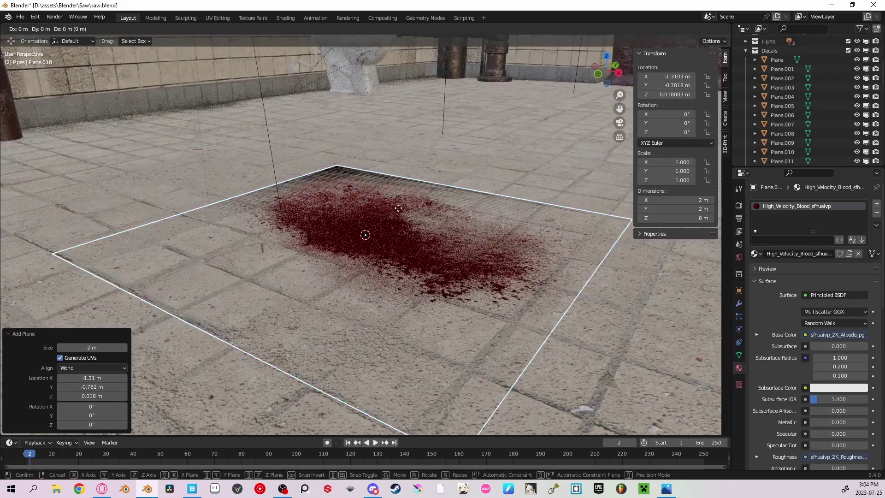
pyautogui.click(399, 208)
pyautogui.scroll(-3, 398, 208)
pyautogui.press('s')
pyautogui.click(645, 229)
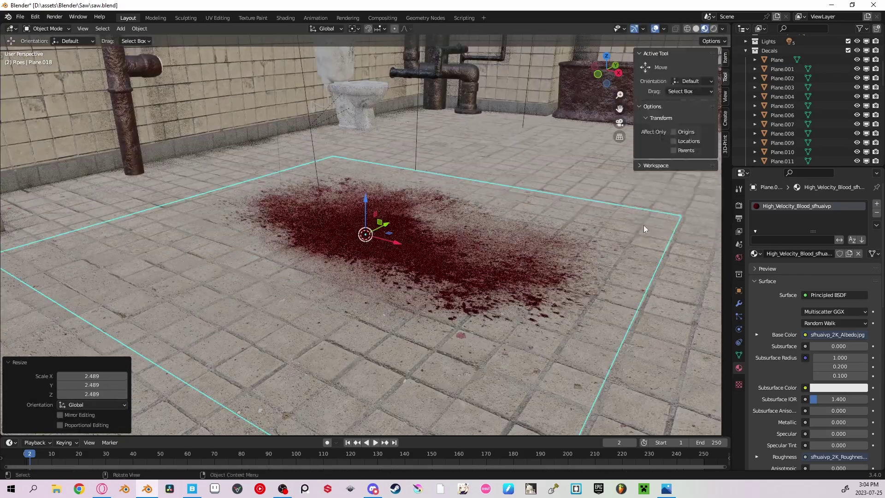
# Step: Move the High Velocity Blood decal about 2 m along the global Y axis toward the front of the floor
pyautogui.moveTo(644, 229); pyautogui.dragTo(410, 245, button='middle')
pyautogui.press('g')
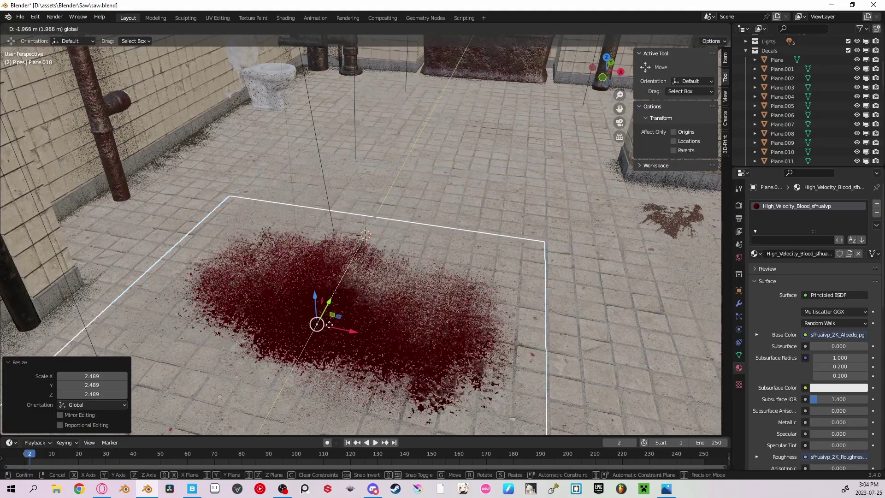
pyautogui.click(320, 314)
# Step: Render the bathroom and switch repeatedly between render slots to compare the earlier image with the one including dirt and blood decals
pyautogui.press('F12')
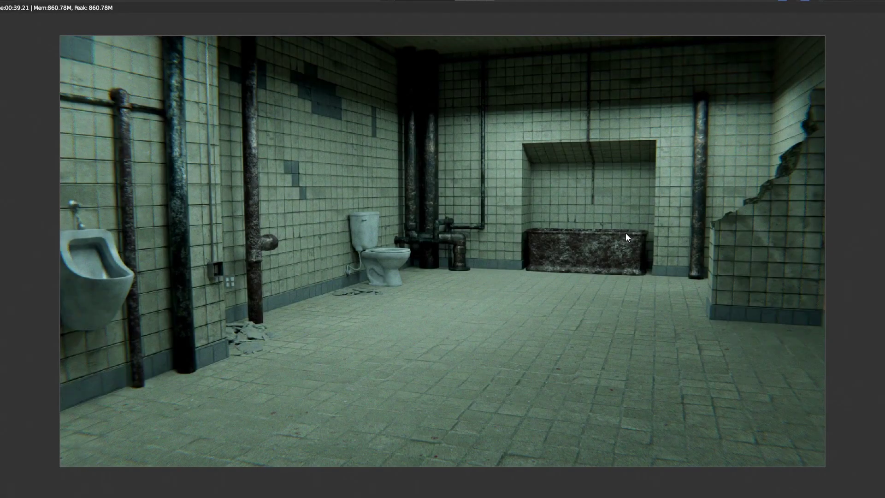
pyautogui.press('j')
pyautogui.press('j')
pyautogui.press('j')
pyautogui.press('j')
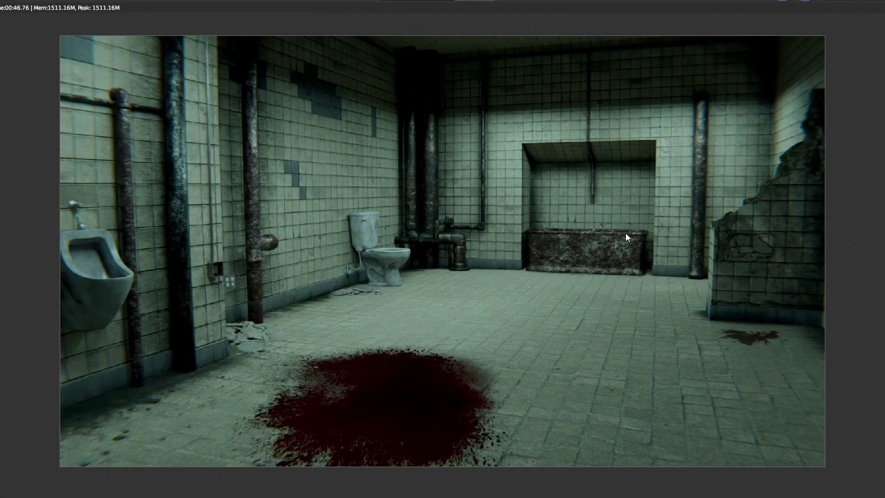
pyautogui.press('j')
pyautogui.press('j')
pyautogui.press('j')
pyautogui.press('j')
pyautogui.press('j')
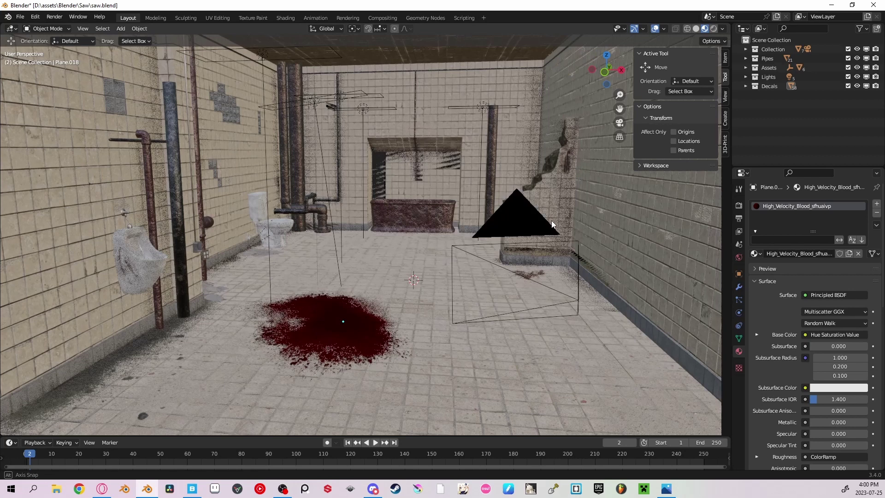
# Step: Add a plane for a ceiling lamp shade and stretch it along the global X axis
pyautogui.hotkey('shift', 'a')
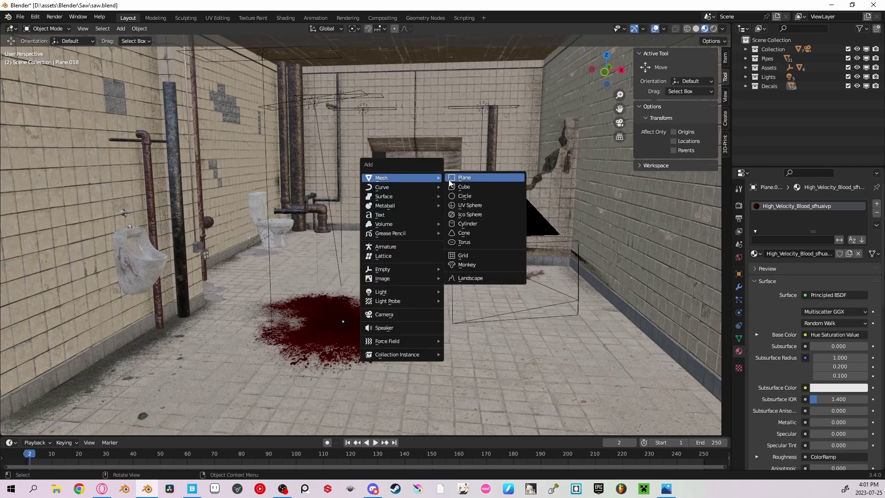
pyautogui.click(484, 180)
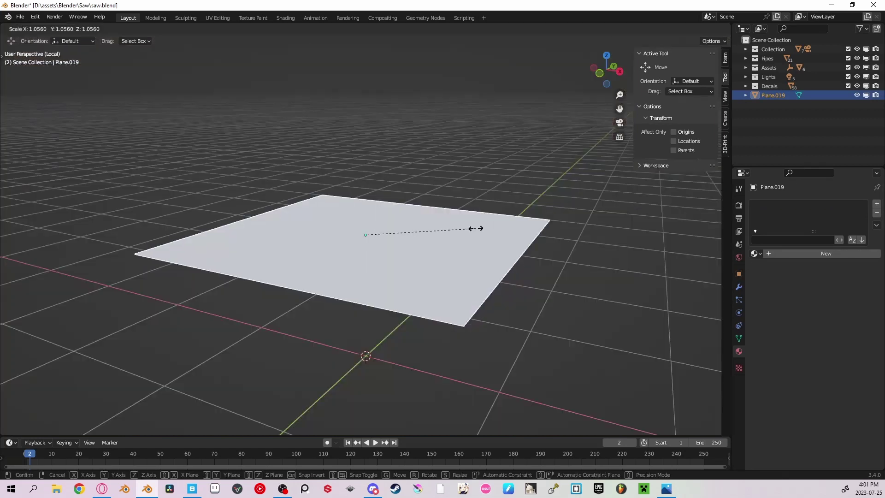
pyautogui.press('x')
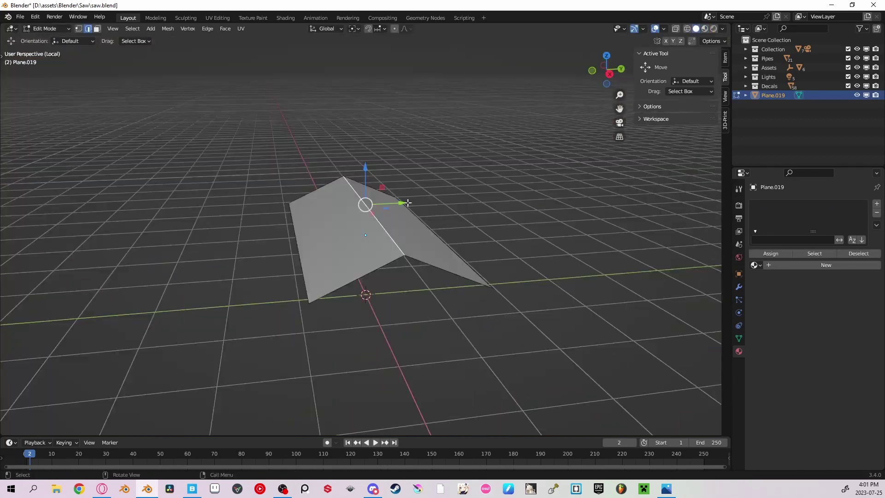
# Step: Bevel the raised centre edge of the lamp shade into a flat top and thicken its end caps
pyautogui.hotkey('ctrl', 'b')
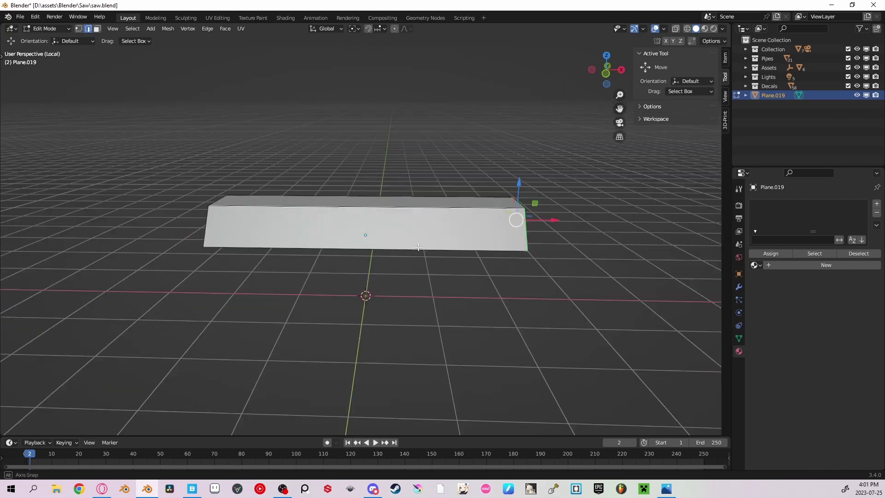
pyautogui.hotkey('alt', 's')
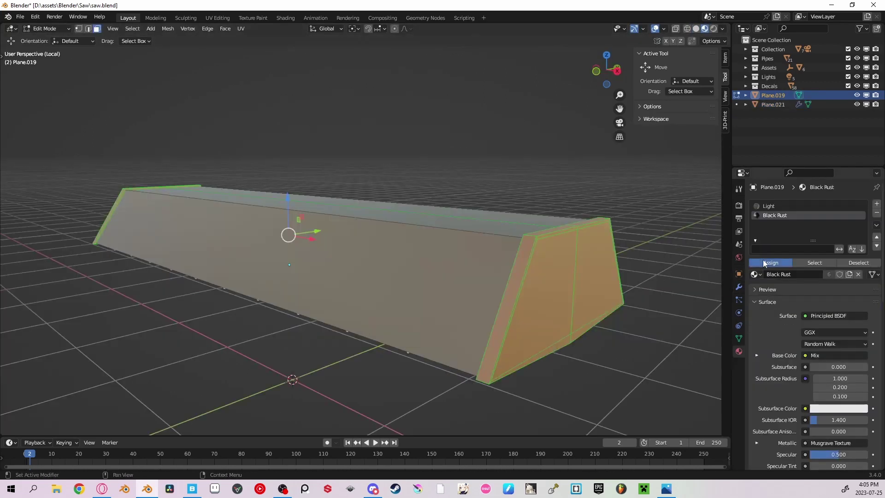
# Step: Assign the Black Rust material to the selected end-cap faces of the lamp shade
pyautogui.click(764, 264)
pyautogui.hotkey('alt', 'a')
pyautogui.moveTo(503, 268); pyautogui.dragTo(388, 312, button='middle')
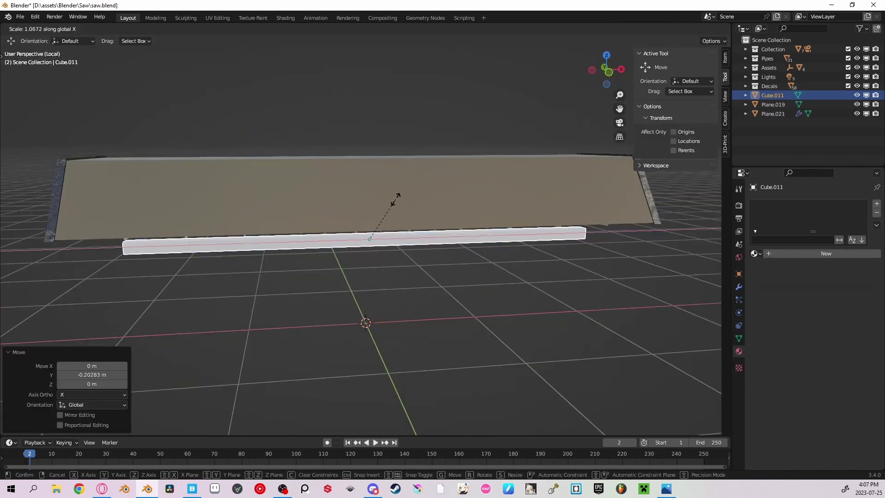
# Step: Stretch the light tube along the global X axis, and shift the tilted hanging tube about 0.17 m down and 0.04 m along X
pyautogui.click(405, 197)
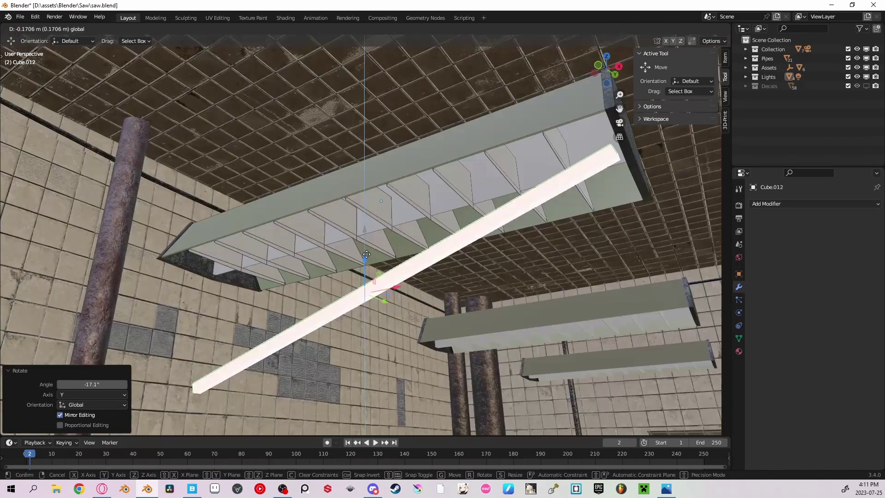
pyautogui.press('g')
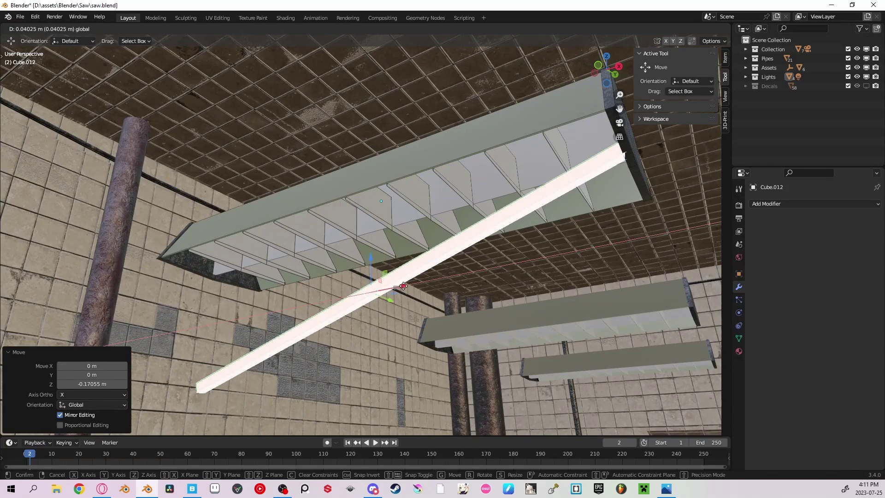
pyautogui.click(403, 286)
pyautogui.moveTo(404, 286); pyautogui.dragTo(378, 267, button='middle')
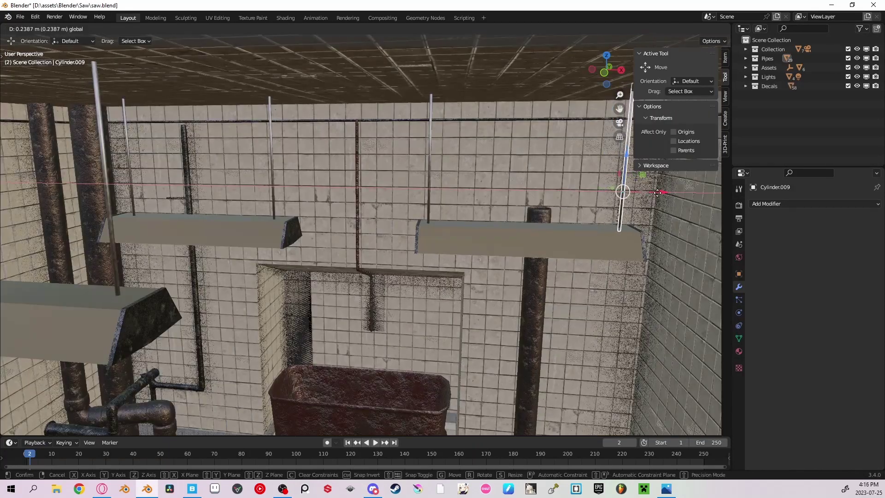
# Step: In the camera view, move the duplicated Leakage decal along the back wall to behind the corner pipes and enlarge it
pyautogui.press('KP_0')
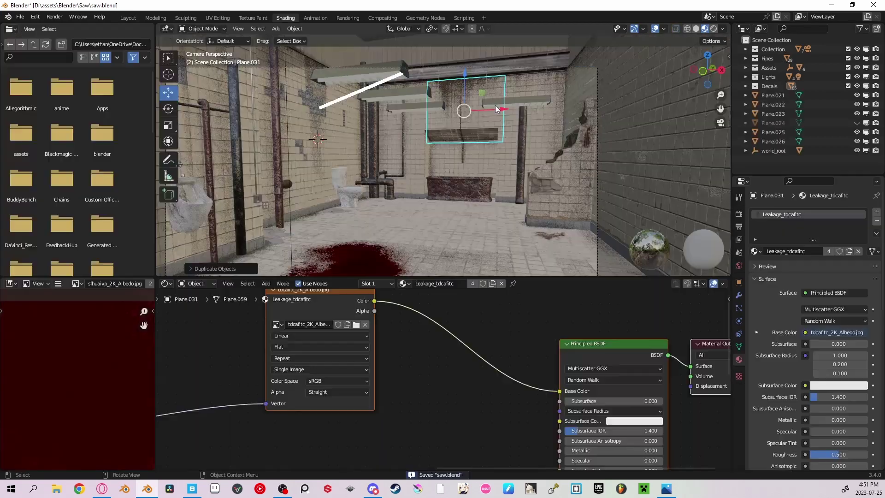
pyautogui.press('g')
pyautogui.click(436, 111)
pyautogui.press('s')
pyautogui.click(450, 92)
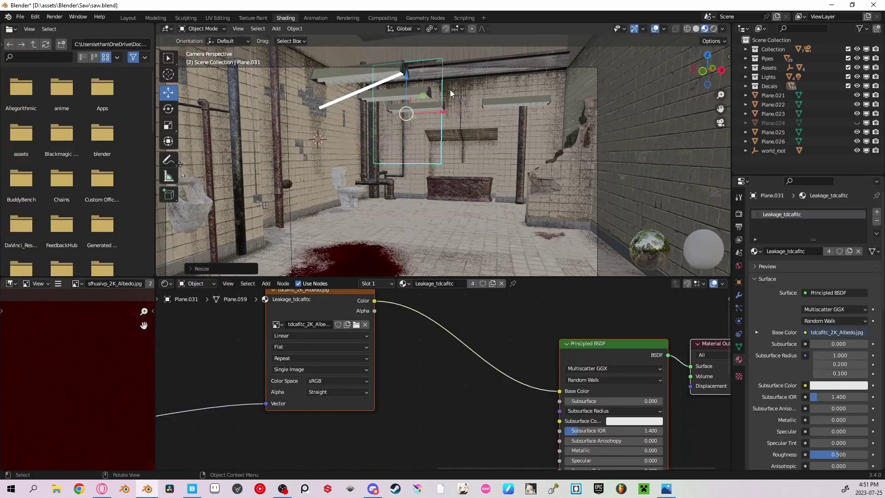
# Step: Lower the Leakage decal by the corner pipes about 1.75 m and stretch it along the global Z axis
pyautogui.moveTo(402, 88); pyautogui.dragTo(408, 125)
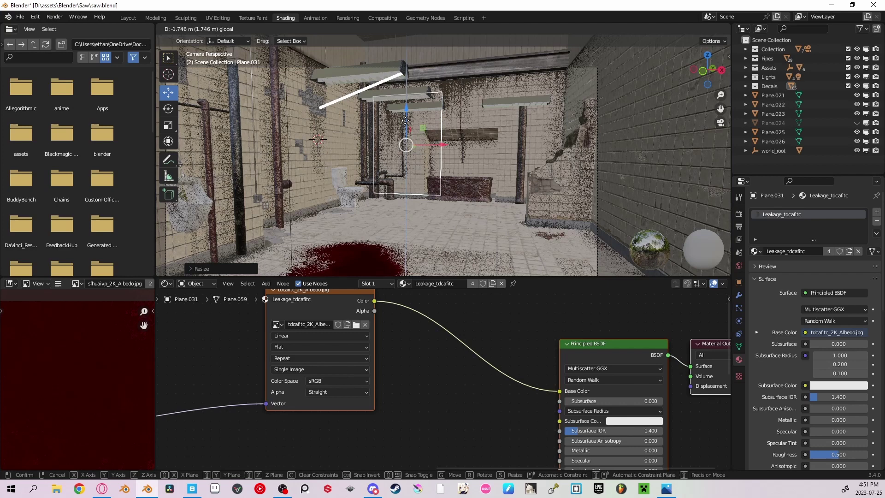
pyautogui.press('s')
pyautogui.press('z')
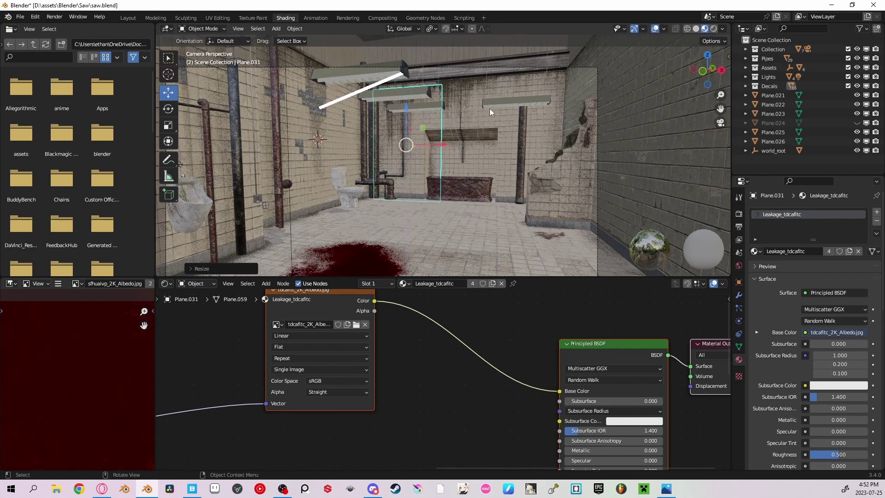
pyautogui.click(490, 109)
pyautogui.scroll(5, 495, 206)
pyautogui.press('s')
pyautogui.press('z')
pyautogui.click(503, 179)
pyautogui.scroll(2, 469, 123)
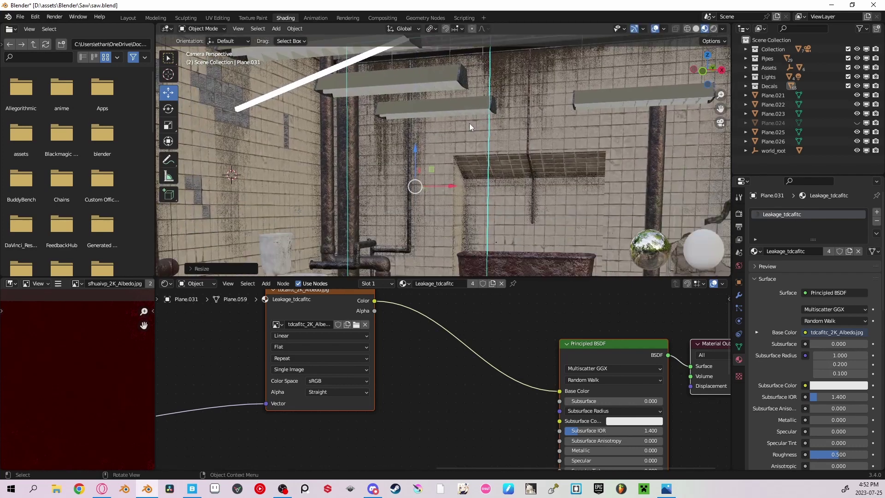